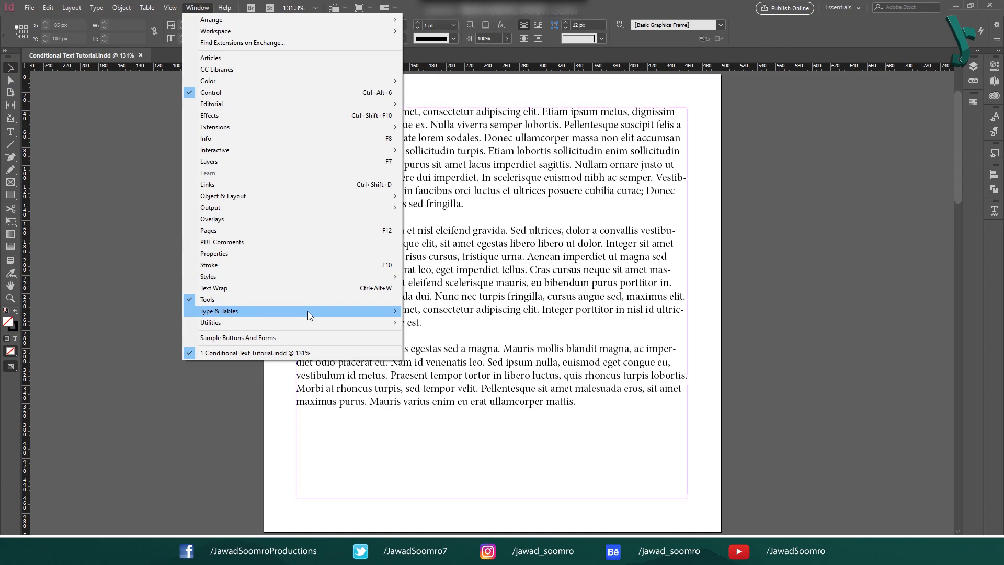
# Open the Conditional Text panel and look through its indicator and condition set options.
pyautogui.moveTo(308, 311)
pyautogui.click(446, 324)
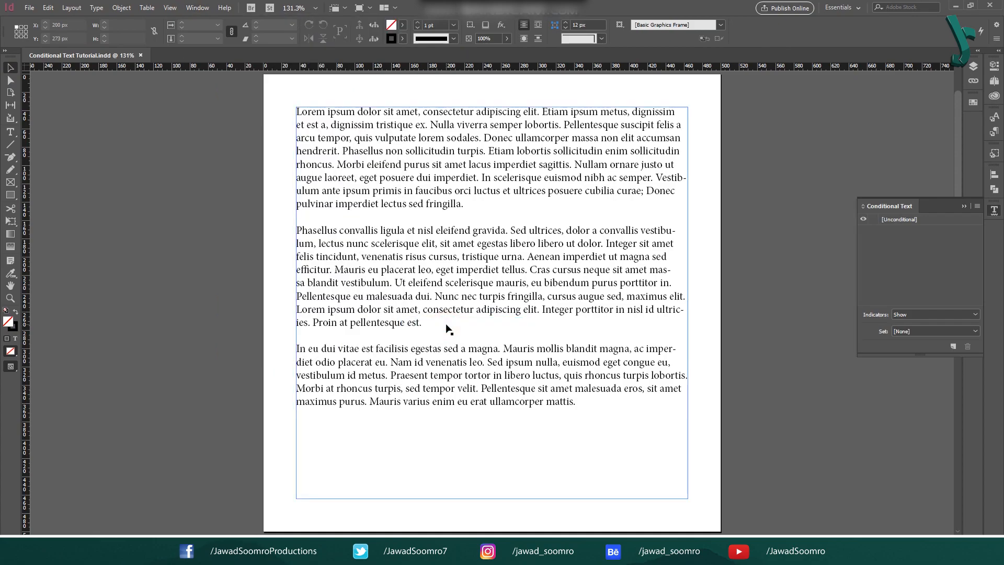
pyautogui.click(917, 331)
pyautogui.click(920, 315)
pyautogui.click(921, 330)
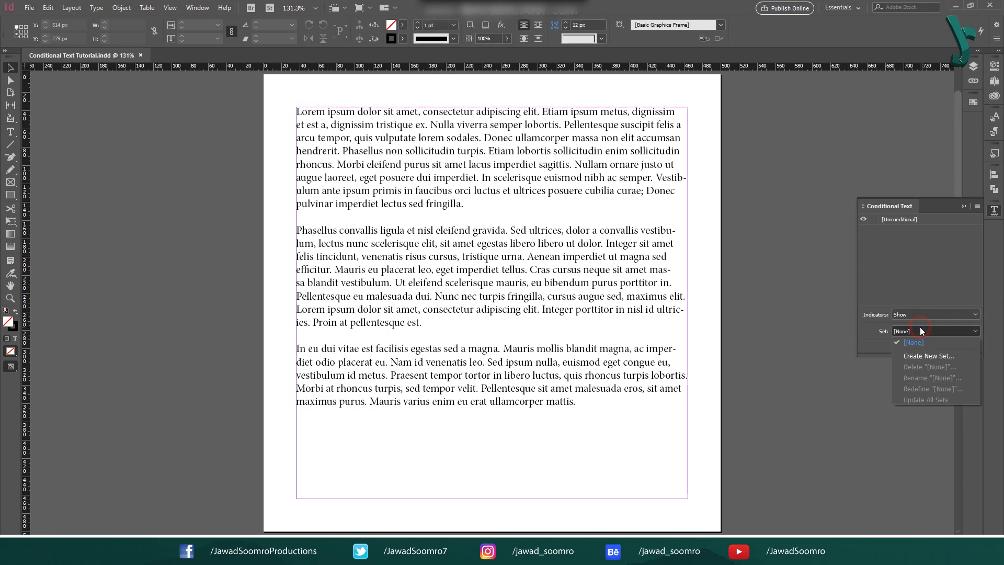
pyautogui.click(920, 329)
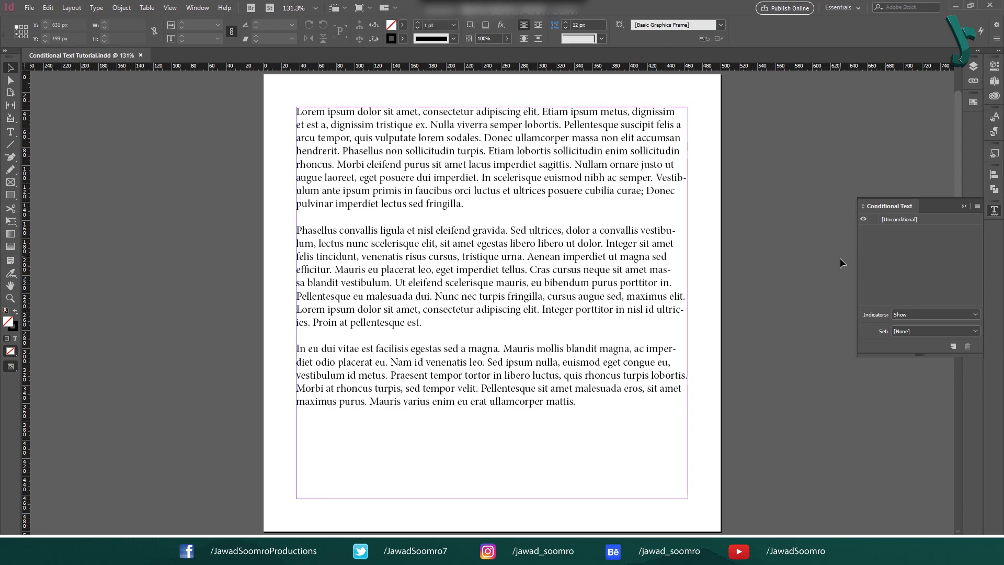
# Create three conditions with the default names and indicator settings: Condition 1, Condition 2 and Condition 3.
pyautogui.click(958, 347)
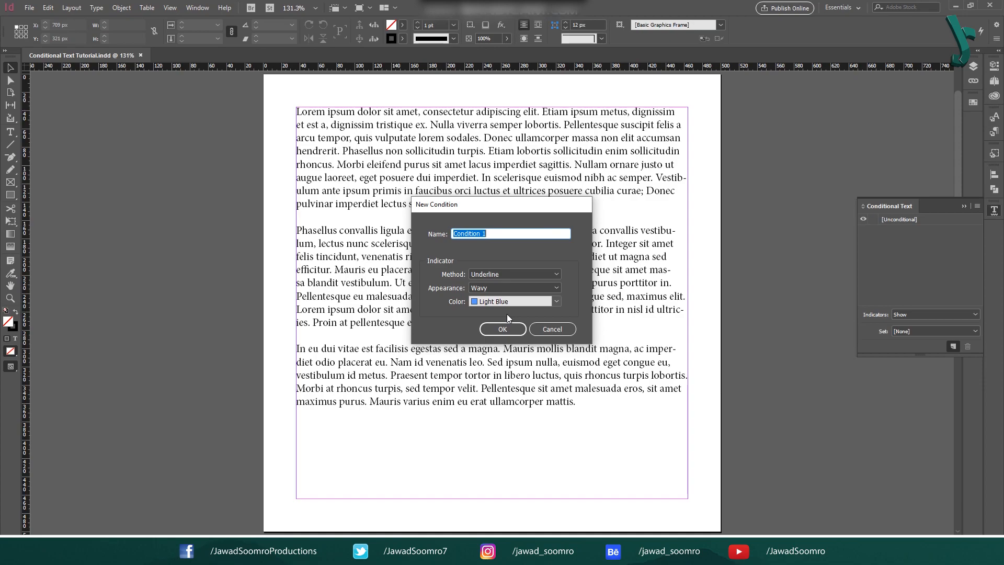
pyautogui.click(507, 329)
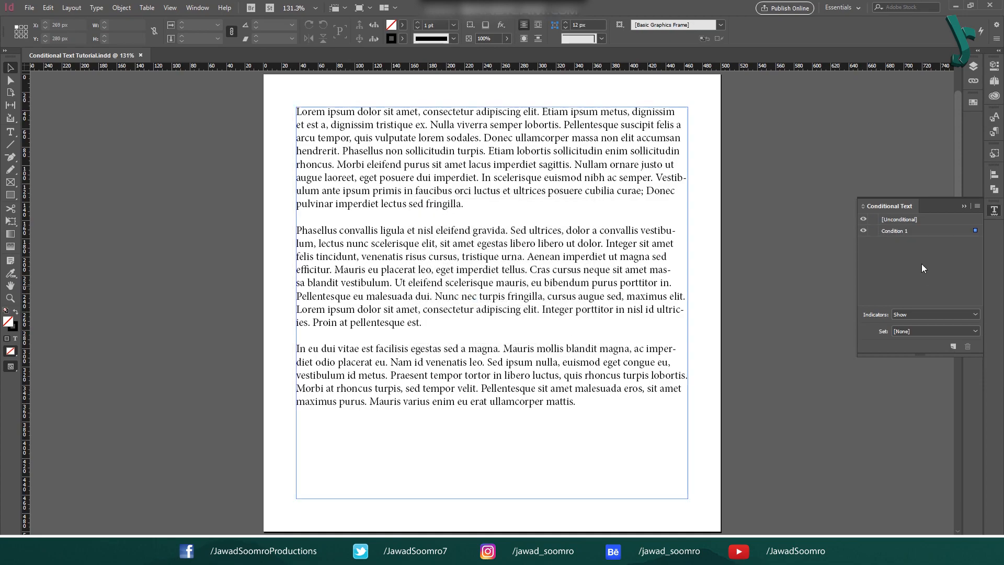
pyautogui.click(953, 346)
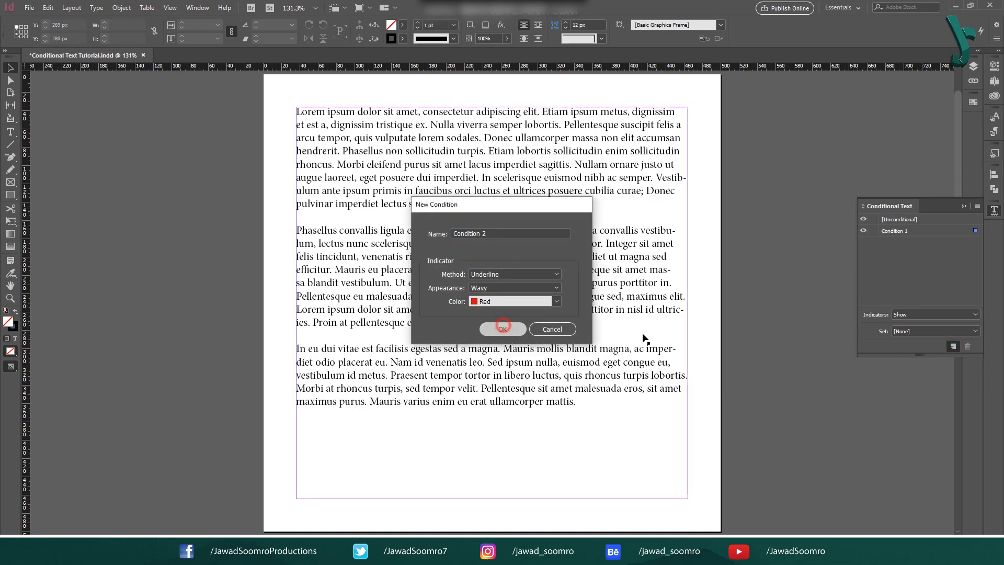
pyautogui.click(504, 329)
pyautogui.click(953, 347)
pyautogui.click(507, 330)
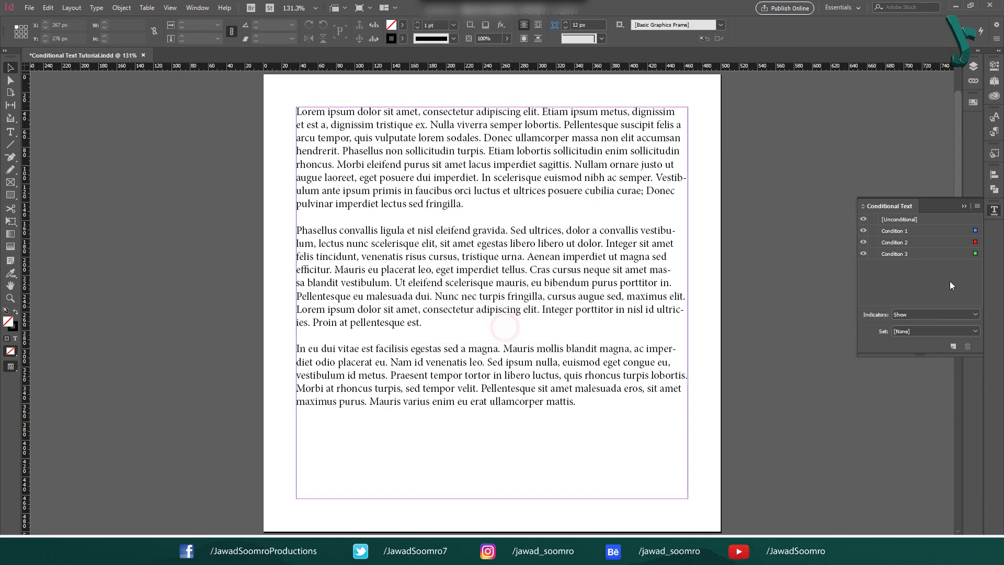
# Change the indicator color of Condition 2 to Magenta.
pyautogui.click(924, 233)
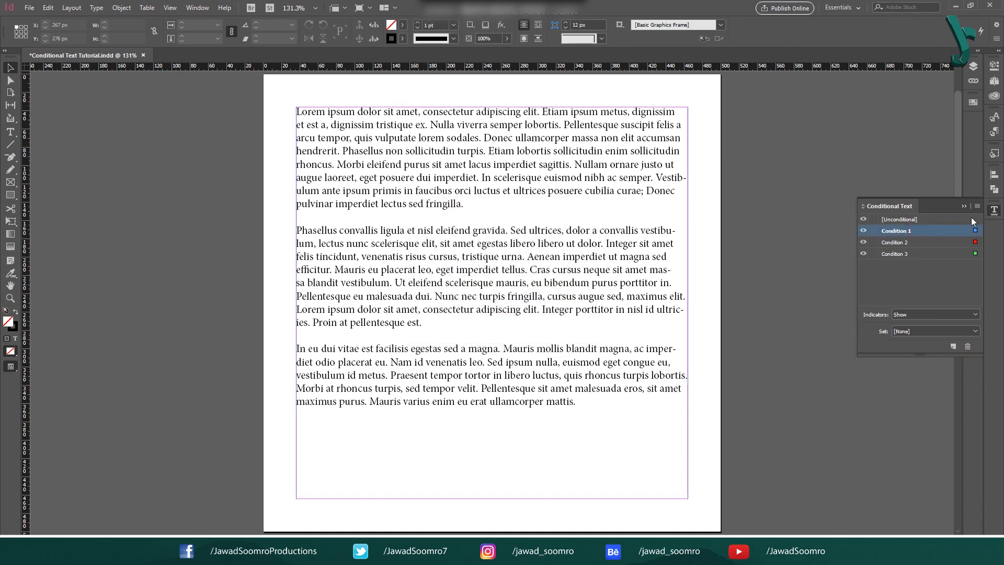
pyautogui.click(963, 242)
pyautogui.click(938, 254)
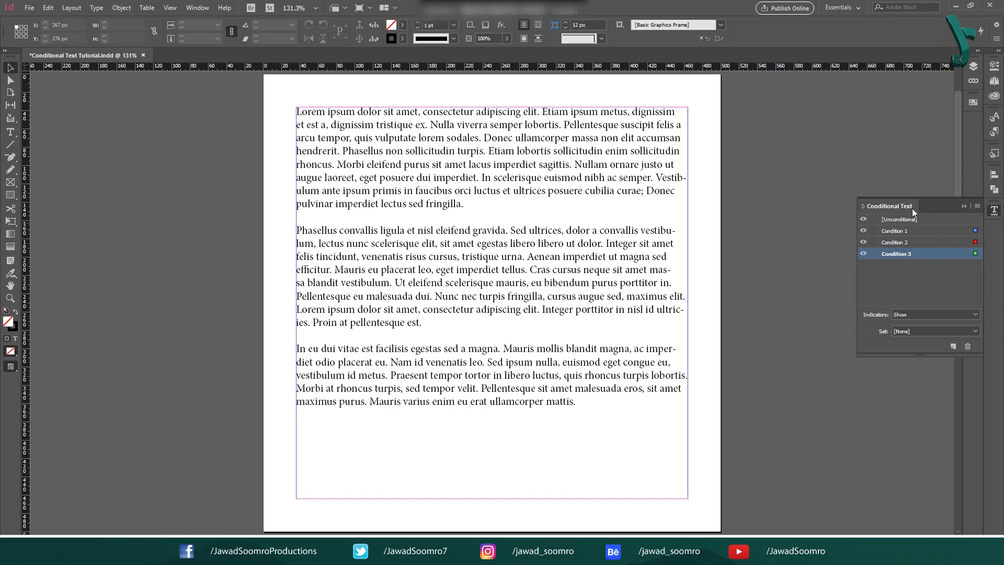
pyautogui.click(942, 228)
pyautogui.doubleClick(910, 242)
pyautogui.click(500, 302)
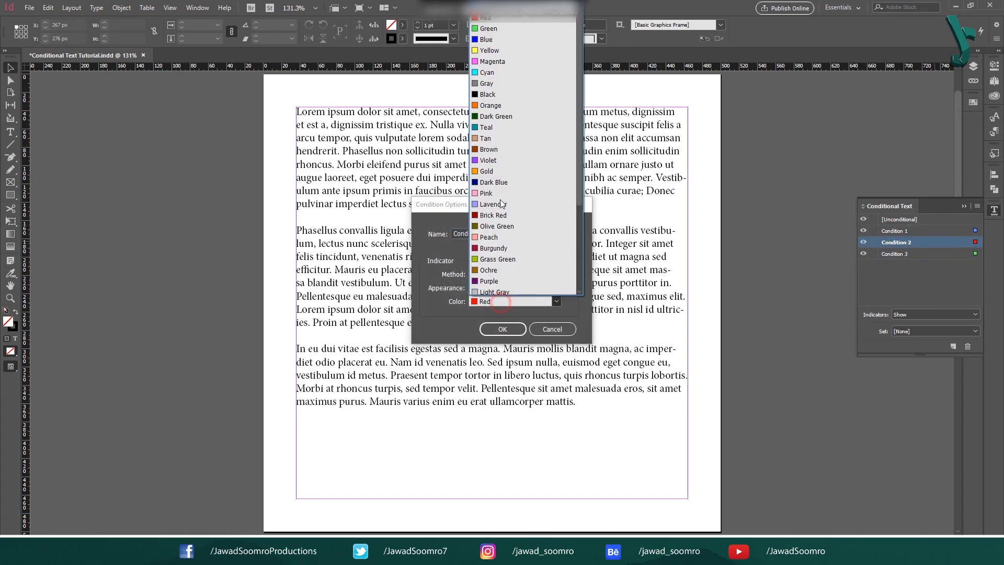
pyautogui.click(517, 57)
pyautogui.click(502, 329)
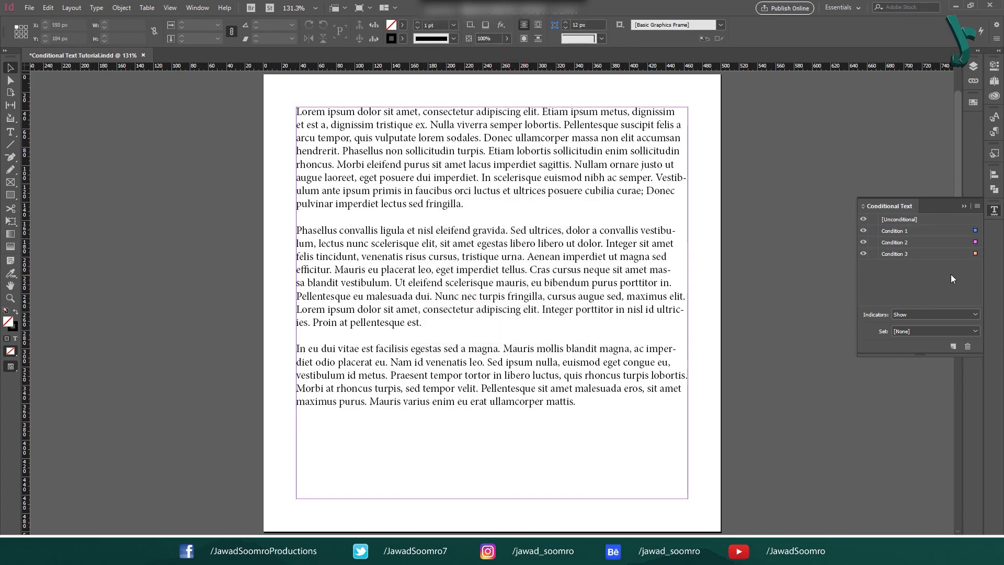
# Delete Condition 3, Condition 2 and Condition 1, leaving only the [Unconditional] entry.
pyautogui.click(927, 254)
pyautogui.click(967, 346)
pyautogui.click(892, 242)
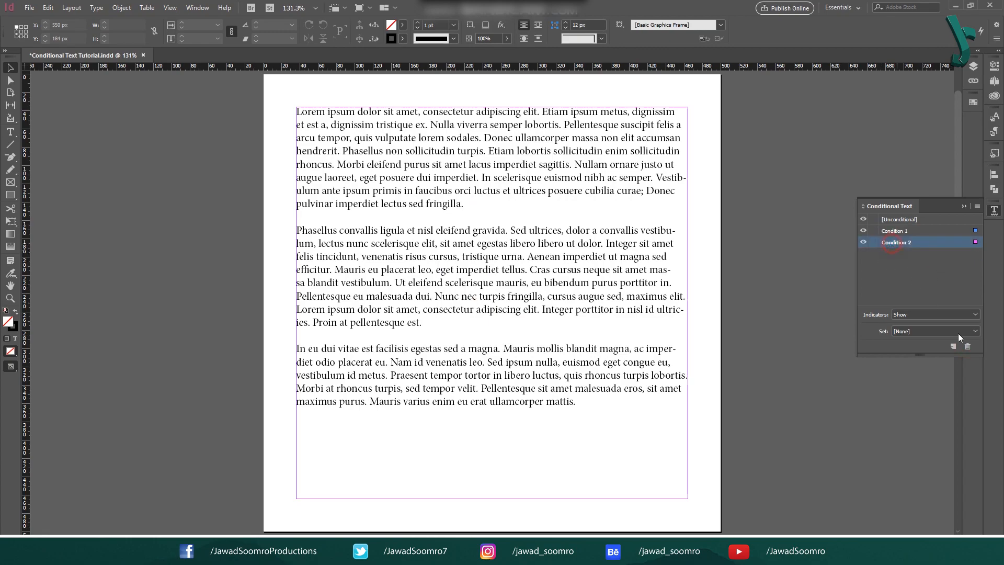
pyautogui.click(967, 346)
pyautogui.click(968, 347)
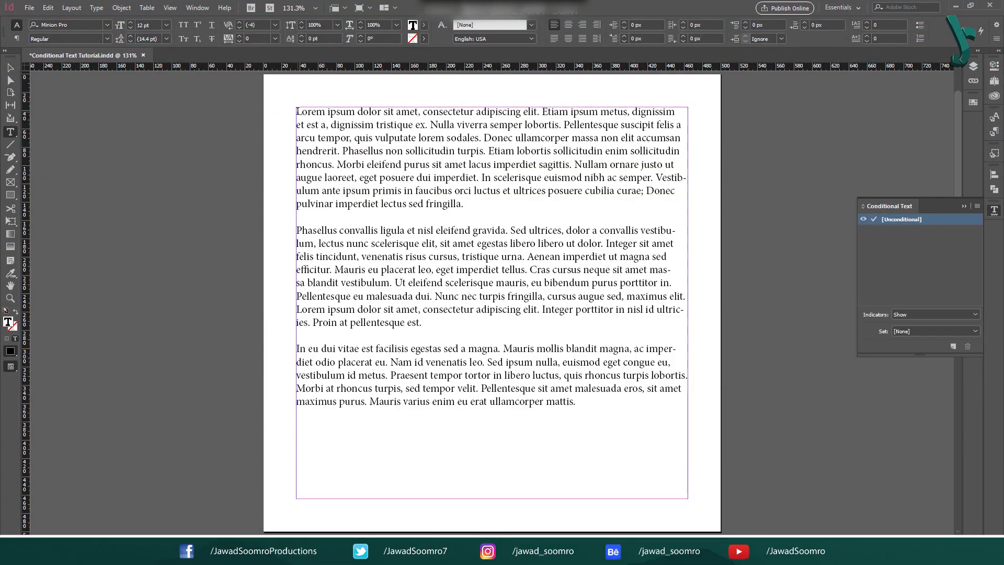
# Try selecting the entire text and then short passages in each of the three paragraphs, and clear the selection.
pyautogui.hotkey('ctrl', 'a')
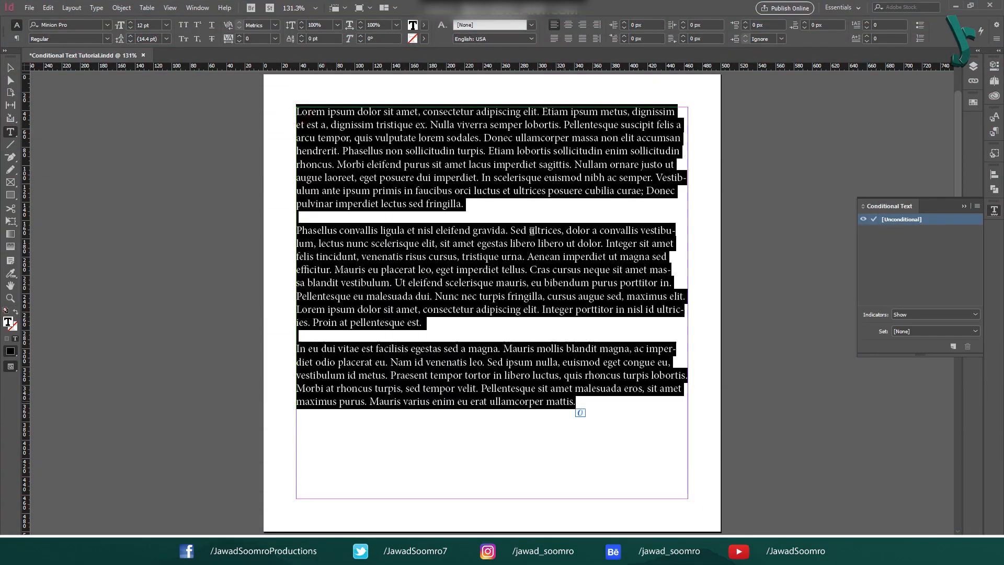
pyautogui.click(437, 181)
pyautogui.moveTo(358, 126); pyautogui.dragTo(421, 152)
pyautogui.moveTo(395, 252); pyautogui.dragTo(447, 257)
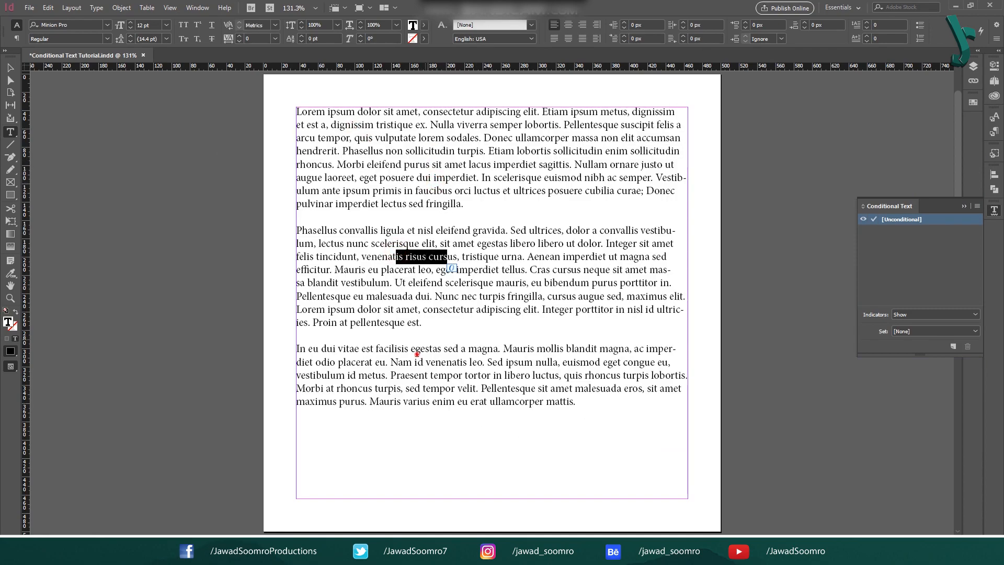
pyautogui.moveTo(416, 353); pyautogui.dragTo(466, 377)
pyautogui.click(462, 407)
pyautogui.press('Escape')
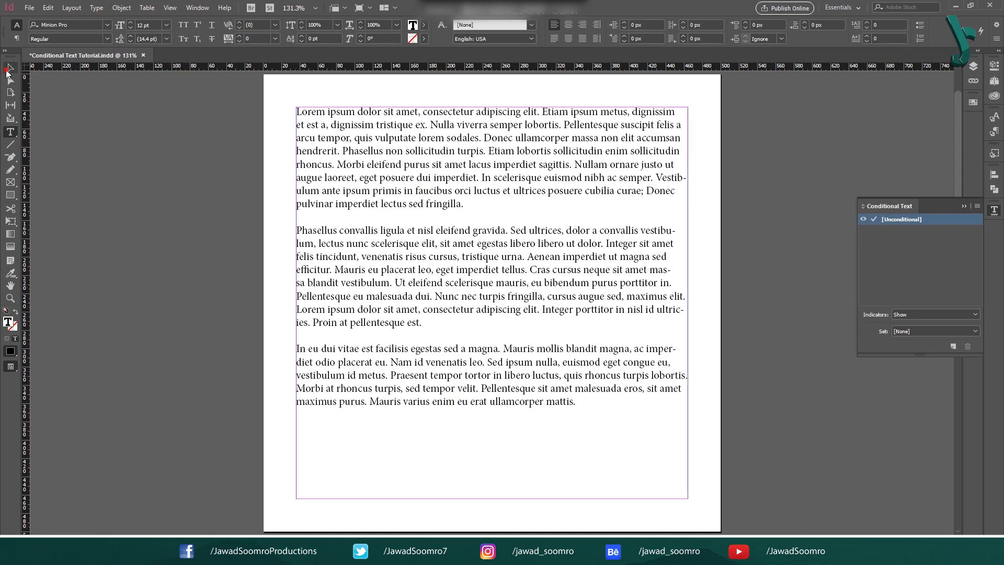
# Start a new condition and compare the Underline and Highlight indicator methods, keeping Underline selected.
pyautogui.click(954, 347)
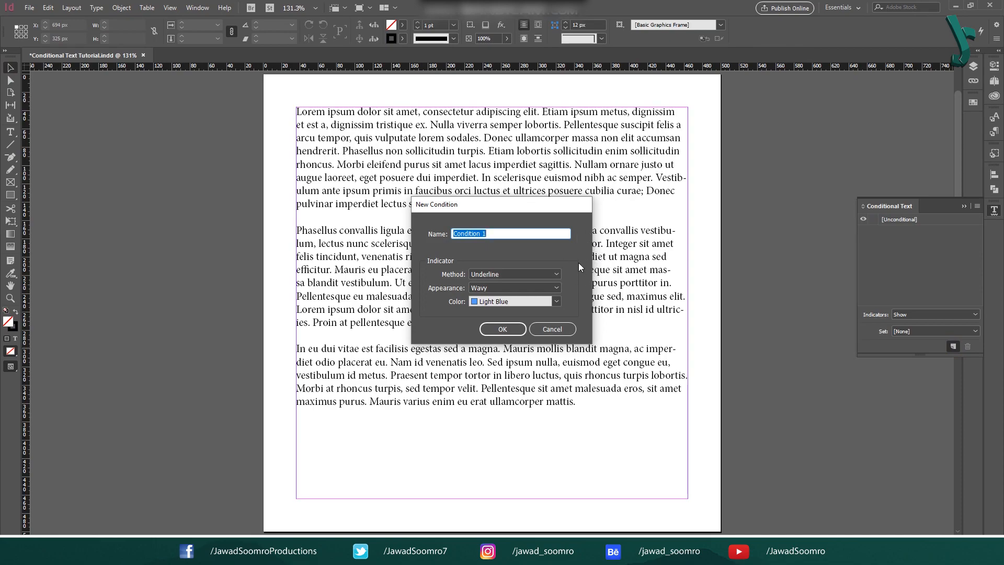
pyautogui.moveTo(530, 232); pyautogui.dragTo(273, 234)
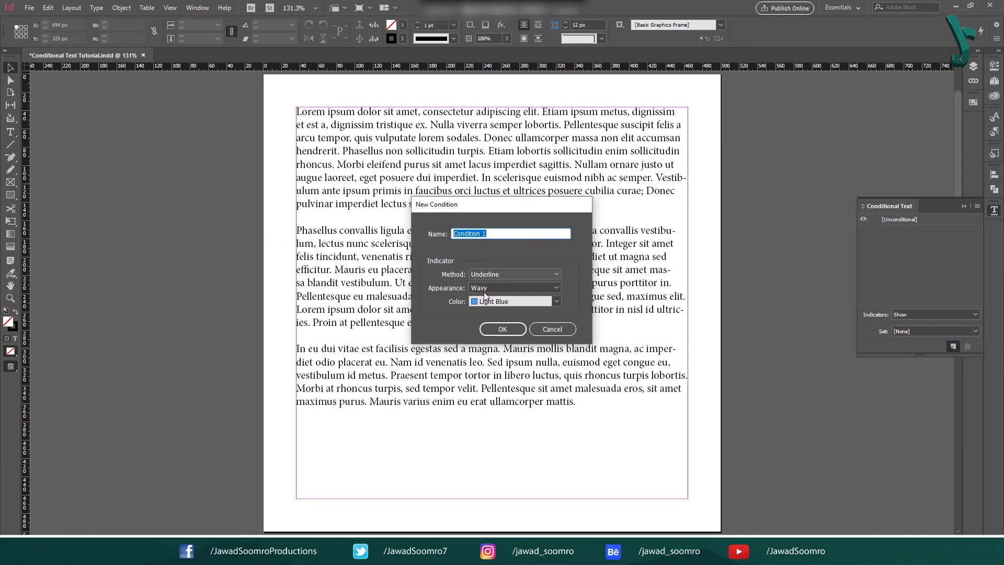
pyautogui.click(504, 276)
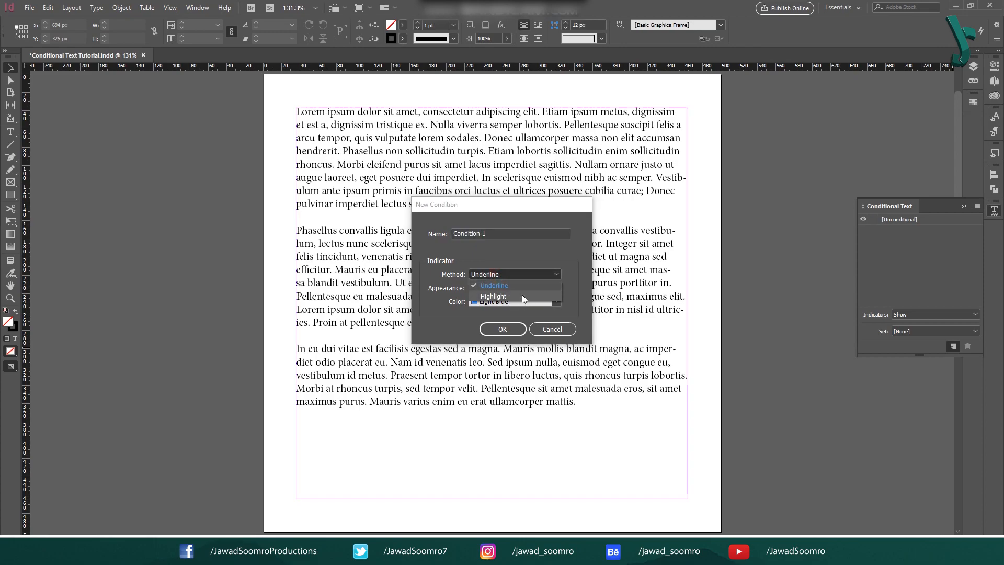
pyautogui.click(523, 297)
pyautogui.click(504, 275)
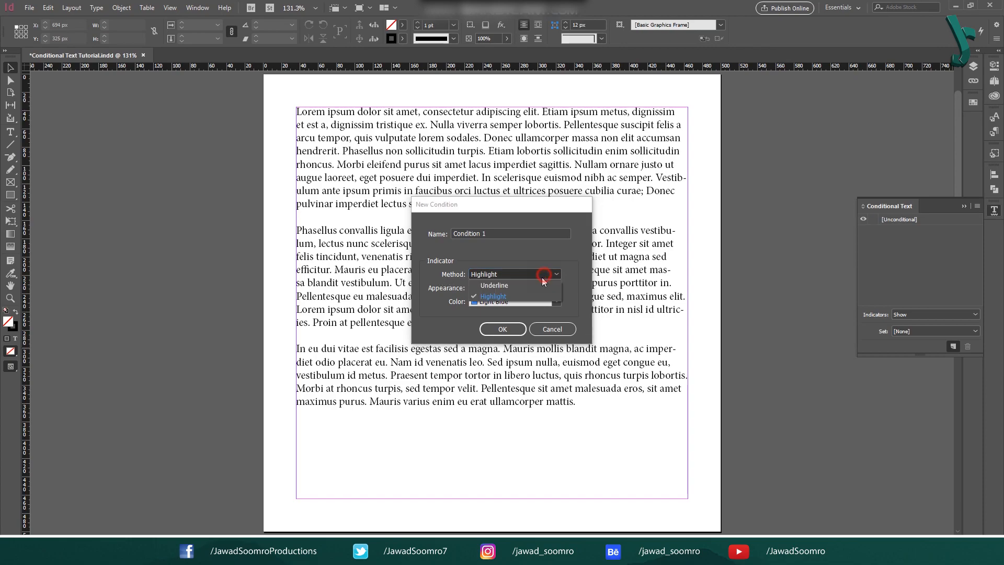
pyautogui.click(492, 285)
pyautogui.click(506, 275)
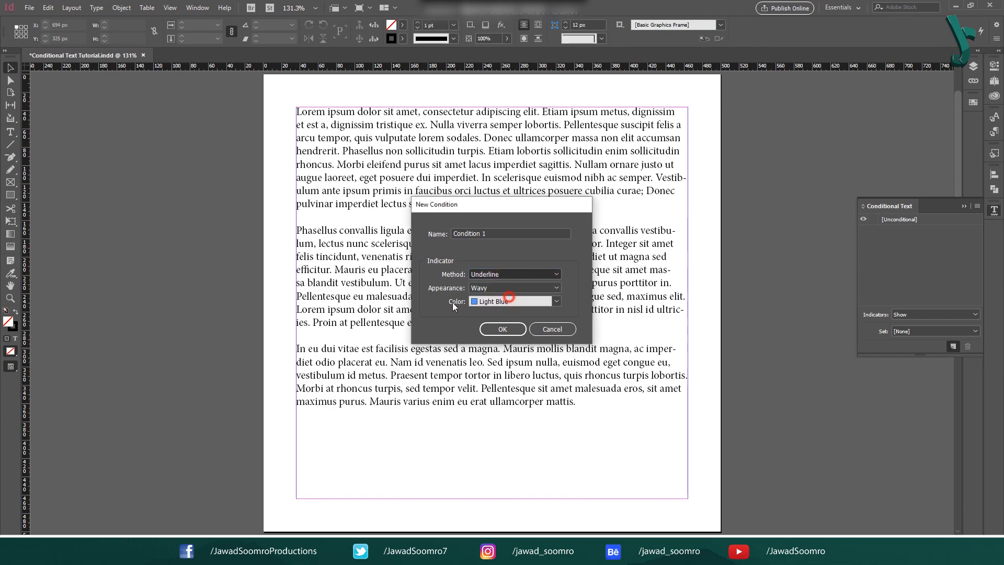
pyautogui.click(496, 296)
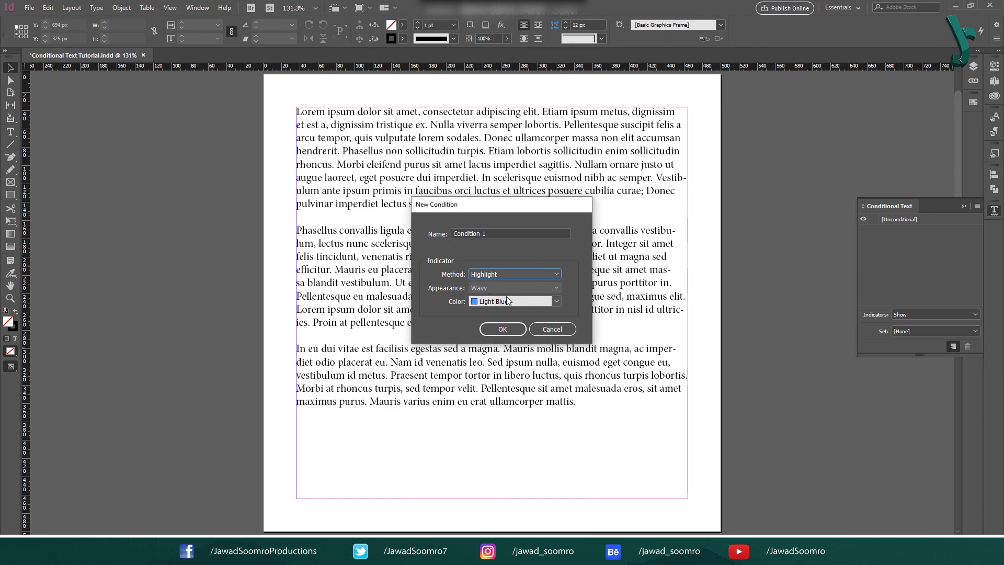
pyautogui.click(501, 273)
pyautogui.click(504, 286)
# Examine the underline appearance options and the list of indicator colors, keeping Wavy and Light Blue.
pyautogui.click(503, 290)
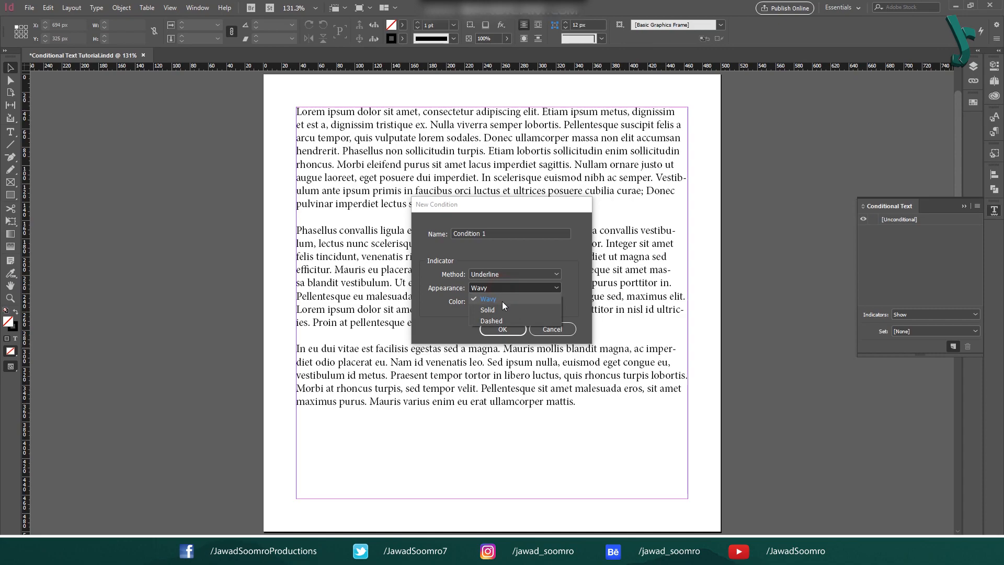
pyautogui.click(502, 301)
pyautogui.click(501, 289)
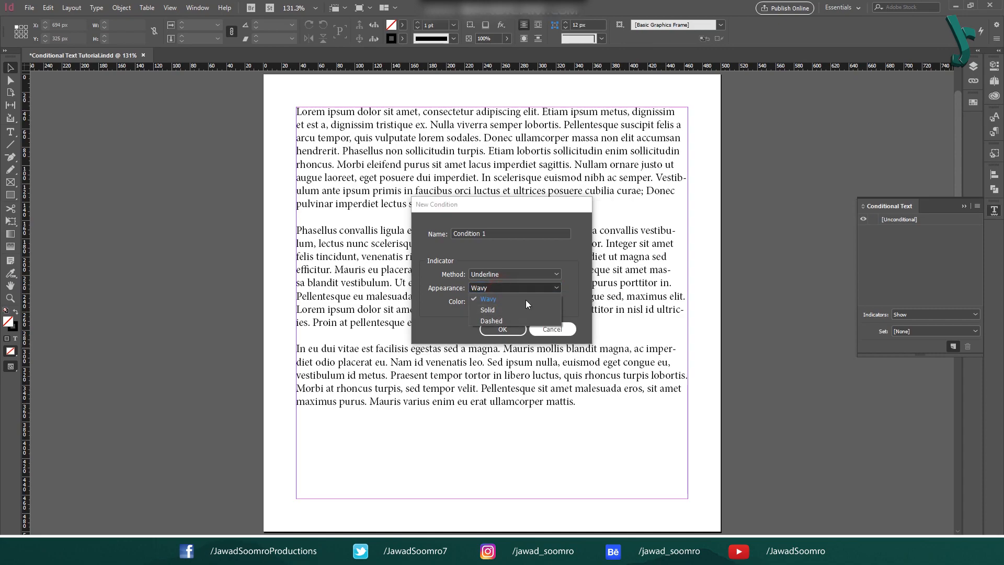
pyautogui.click(506, 298)
pyautogui.click(507, 301)
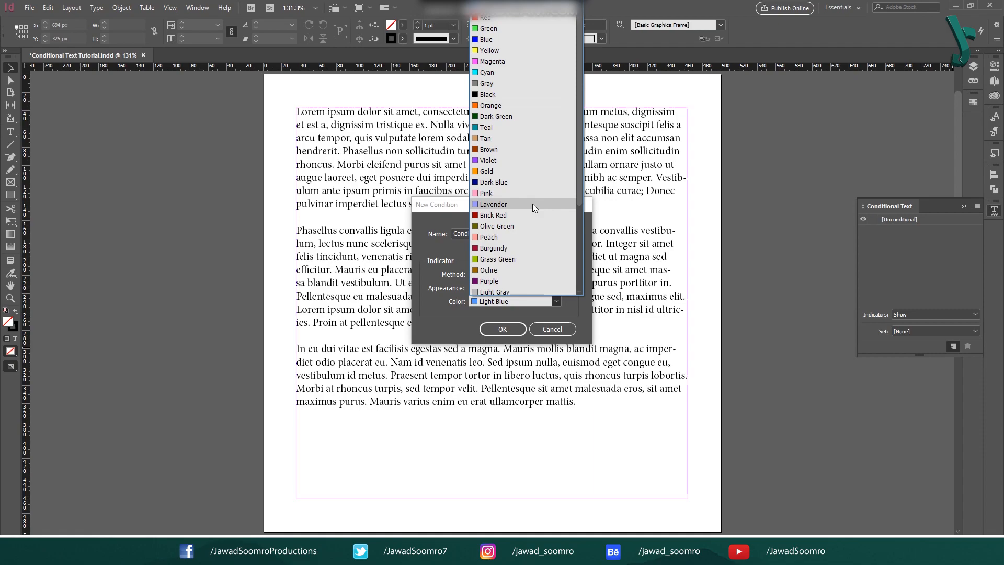
pyautogui.click(442, 206)
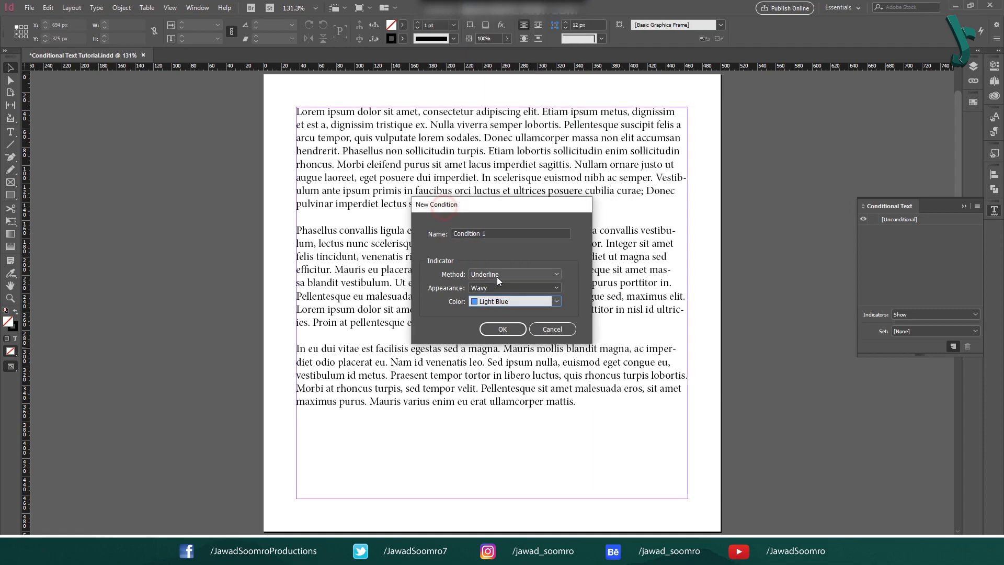
# Set the indicator method to Highlight and the color to Cyan, and create Condition 1.
pyautogui.click(497, 274)
pyautogui.click(503, 296)
pyautogui.click(504, 301)
pyautogui.click(502, 71)
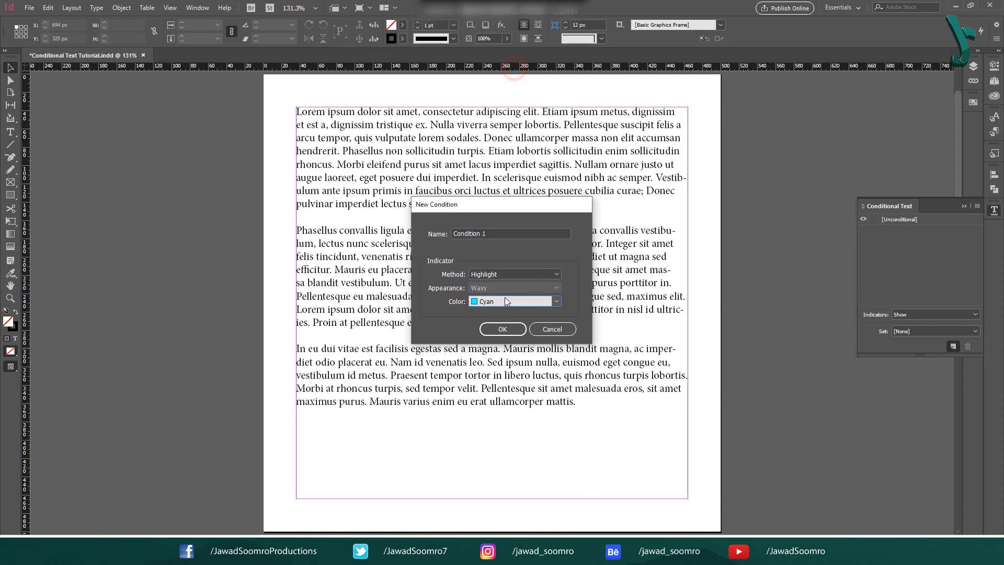
pyautogui.click(499, 330)
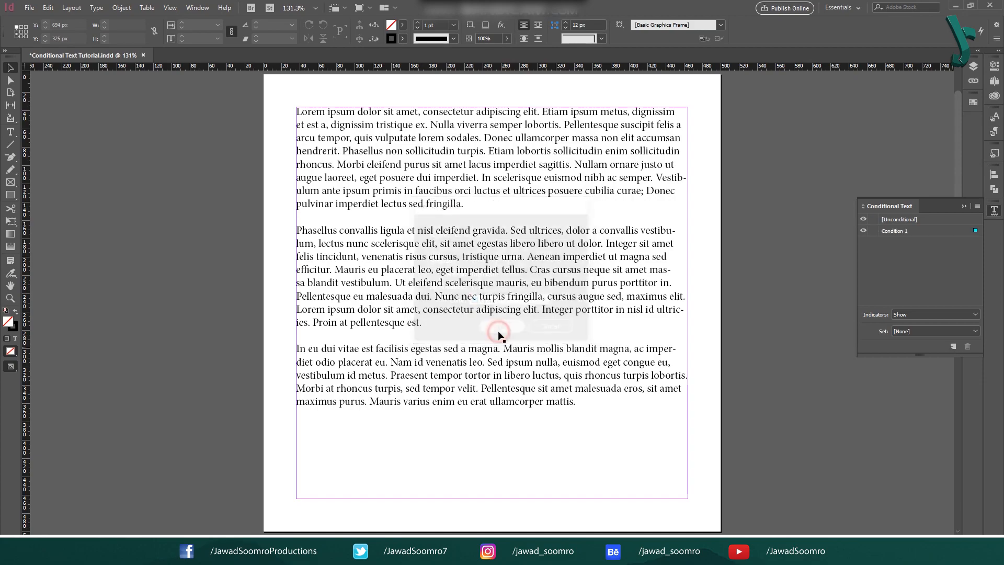
# Create Condition 2 with the Highlight indicator method in Yellow.
pyautogui.click(953, 346)
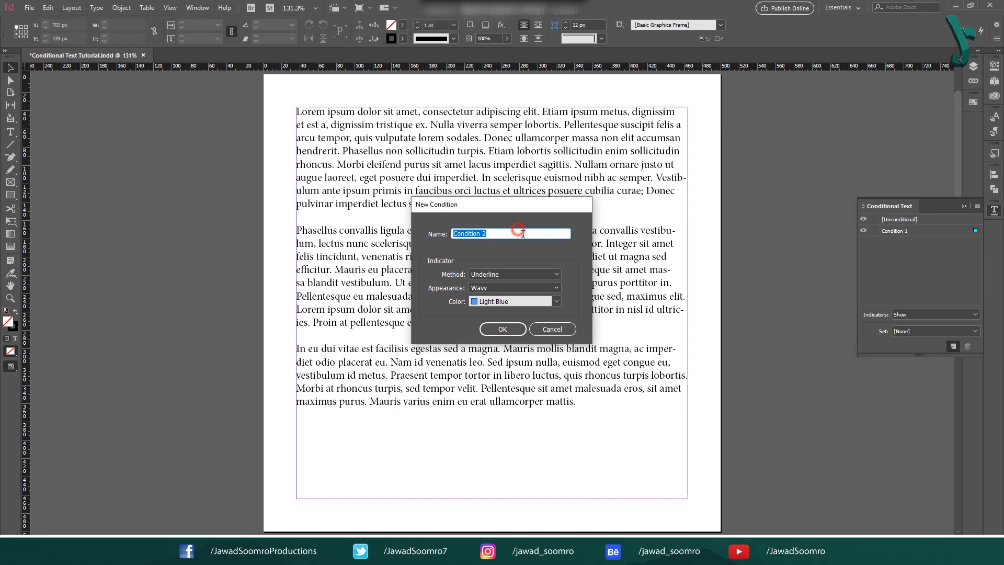
pyautogui.click(526, 275)
pyautogui.click(523, 296)
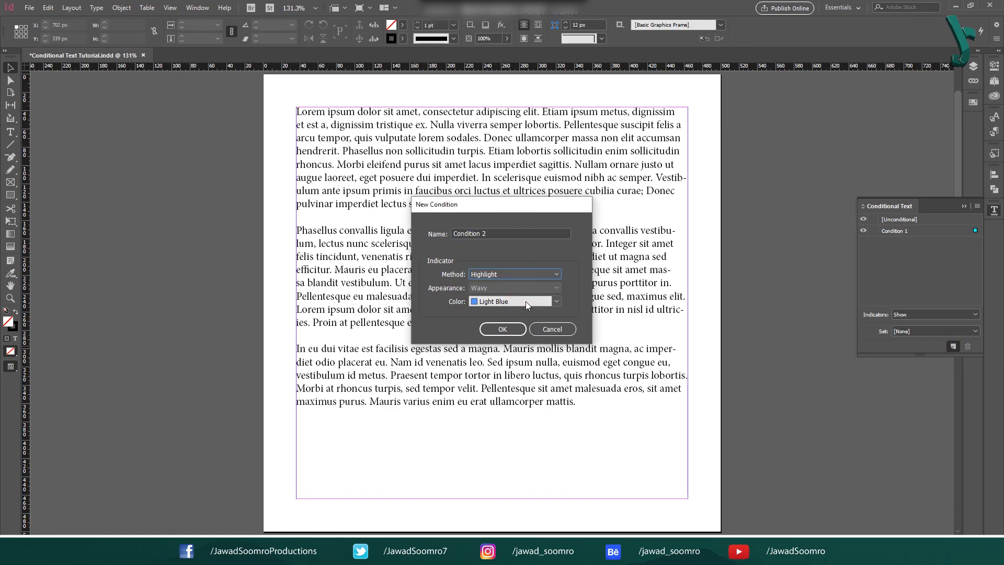
pyautogui.click(526, 301)
pyautogui.click(556, 48)
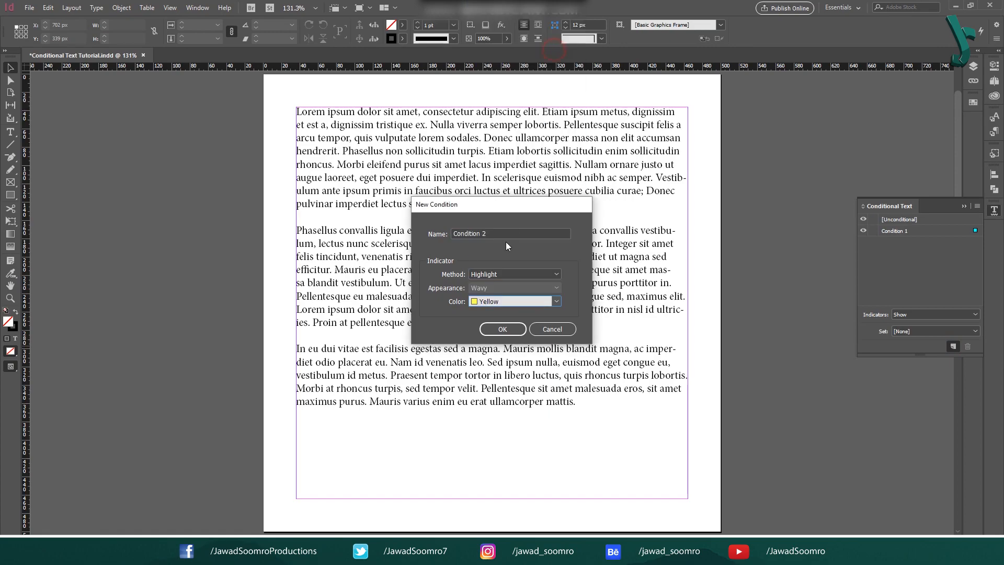
pyautogui.click(503, 329)
# Create Condition 3 with the Highlight indicator method in Green.
pyautogui.click(953, 346)
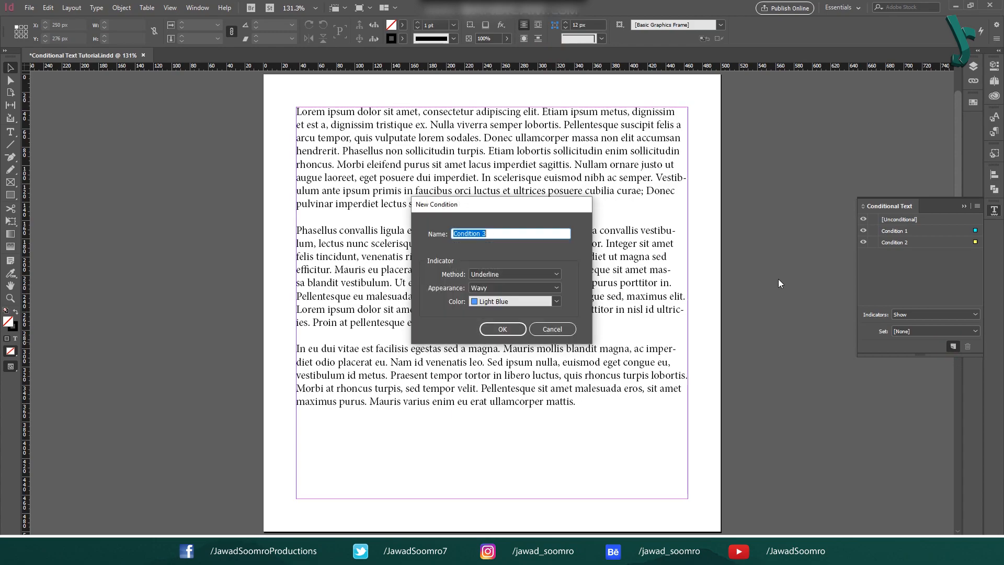
pyautogui.click(533, 230)
pyautogui.click(557, 274)
pyautogui.click(534, 296)
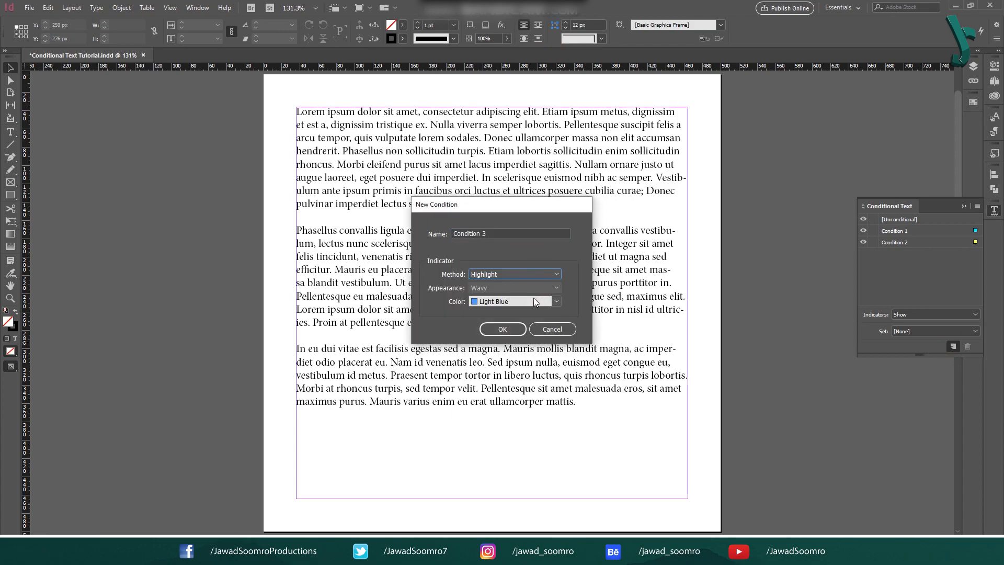
pyautogui.click(522, 299)
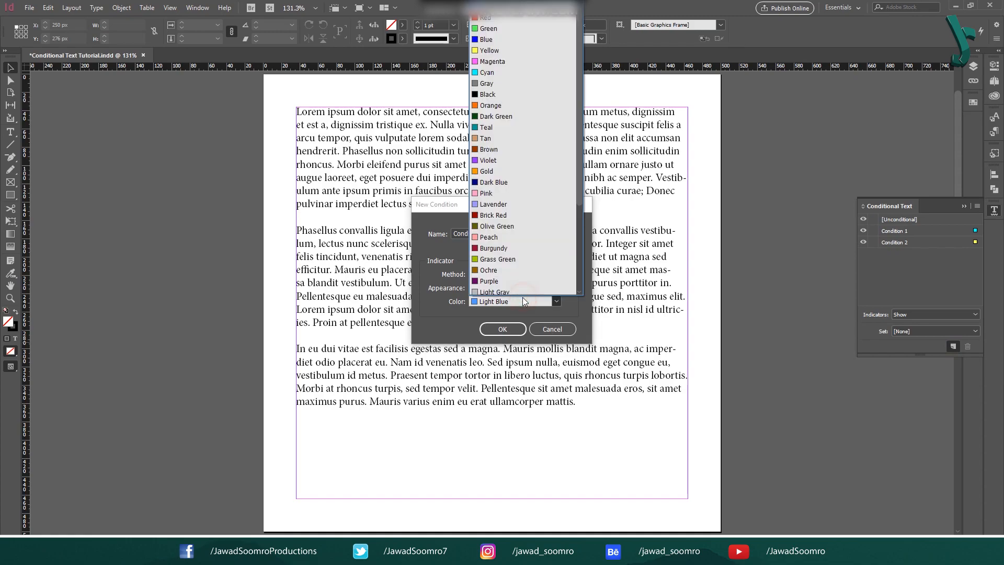
pyautogui.click(511, 27)
pyautogui.click(502, 329)
# Apply Condition 1 to the first sentence of the first paragraph and Condition 2 to the first sentence of the second paragraph.
pyautogui.press('t')
pyautogui.moveTo(541, 112); pyautogui.dragTo(297, 112)
pyautogui.click(915, 231)
pyautogui.moveTo(509, 230); pyautogui.dragTo(296, 231)
pyautogui.click(897, 242)
# Apply Condition 3 to the first sentence of the third paragraph and leave text editing.
pyautogui.moveTo(503, 348); pyautogui.dragTo(296, 348)
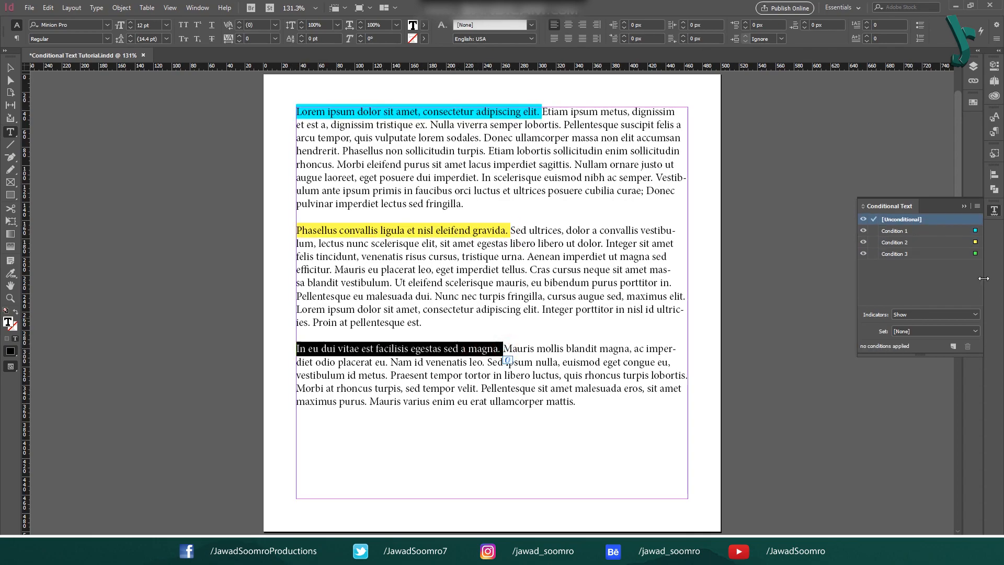
pyautogui.click(896, 254)
pyautogui.click(531, 276)
pyautogui.press('Escape')
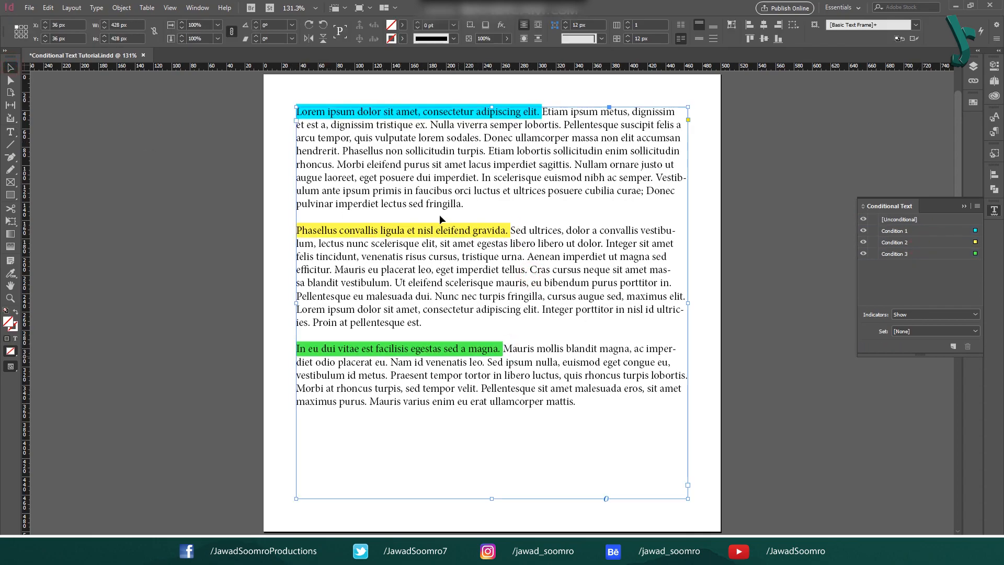
pyautogui.click(936, 236)
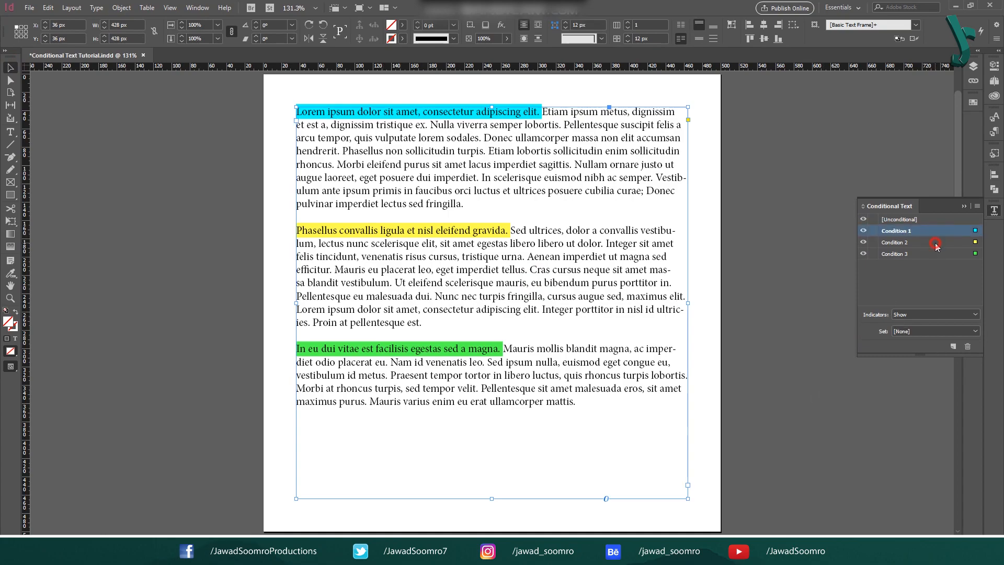
pyautogui.click(936, 243)
pyautogui.click(932, 255)
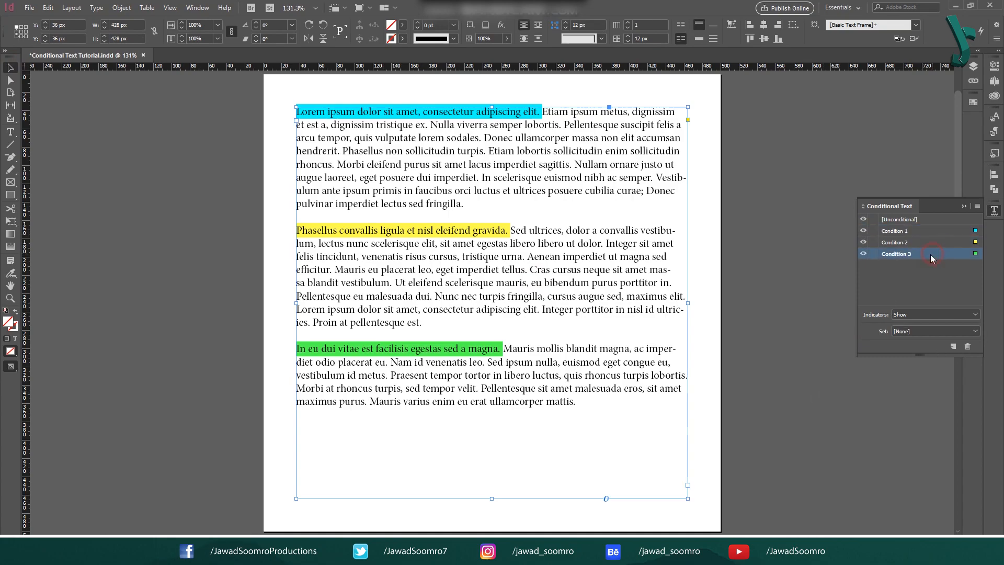
pyautogui.click(936, 294)
# Try the other indicator display options for the conditions and return the setting to Show.
pyautogui.click(915, 315)
pyautogui.click(919, 343)
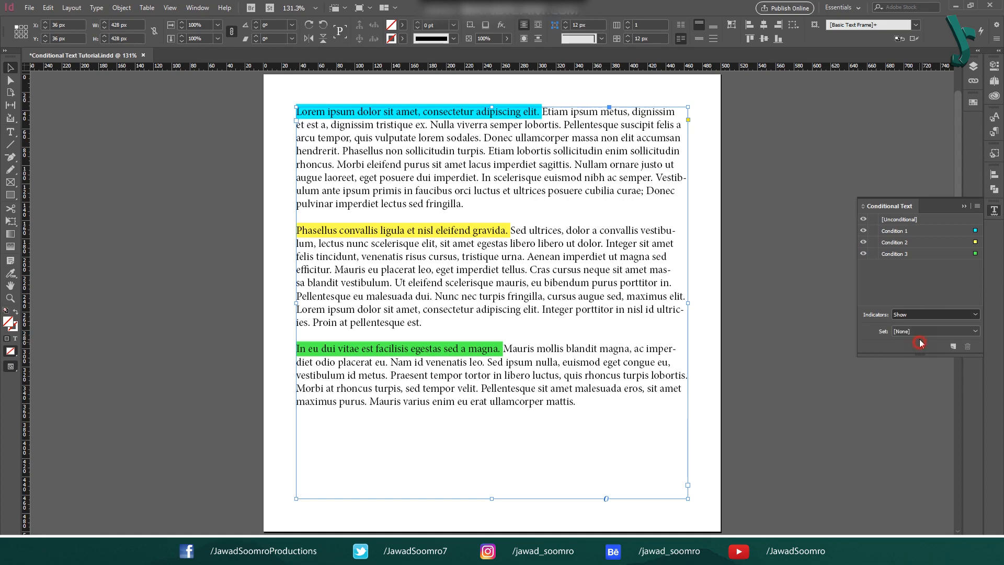
pyautogui.click(920, 315)
pyautogui.click(920, 326)
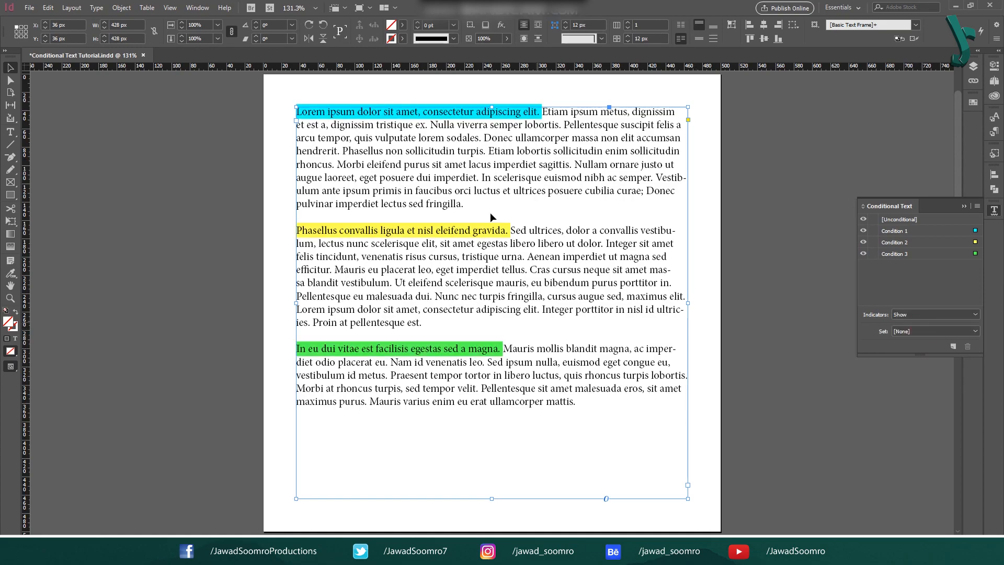
pyautogui.click(897, 314)
pyautogui.click(943, 337)
pyautogui.click(933, 312)
pyautogui.click(913, 326)
pyautogui.click(796, 282)
# Create a condition named Error with a wavy Underline indicator in Red.
pyautogui.click(952, 346)
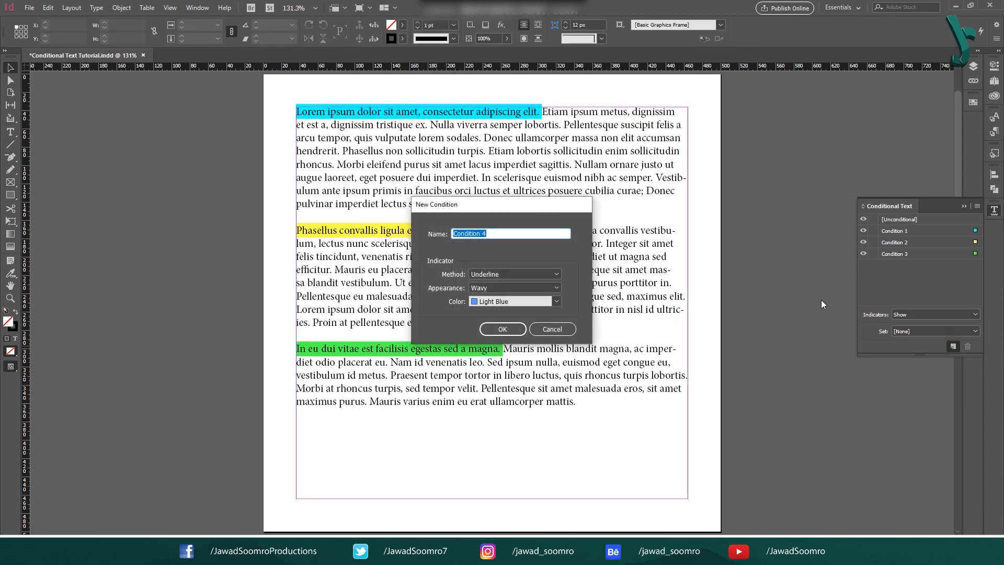
pyautogui.write('Error')
pyautogui.press('Tab')
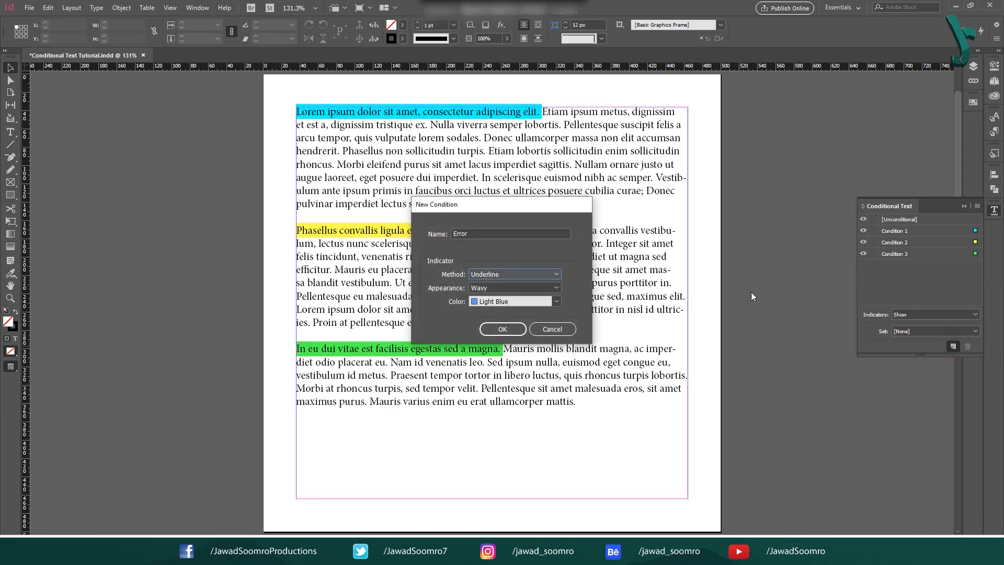
pyautogui.click(533, 276)
pyautogui.click(531, 286)
pyautogui.click(520, 289)
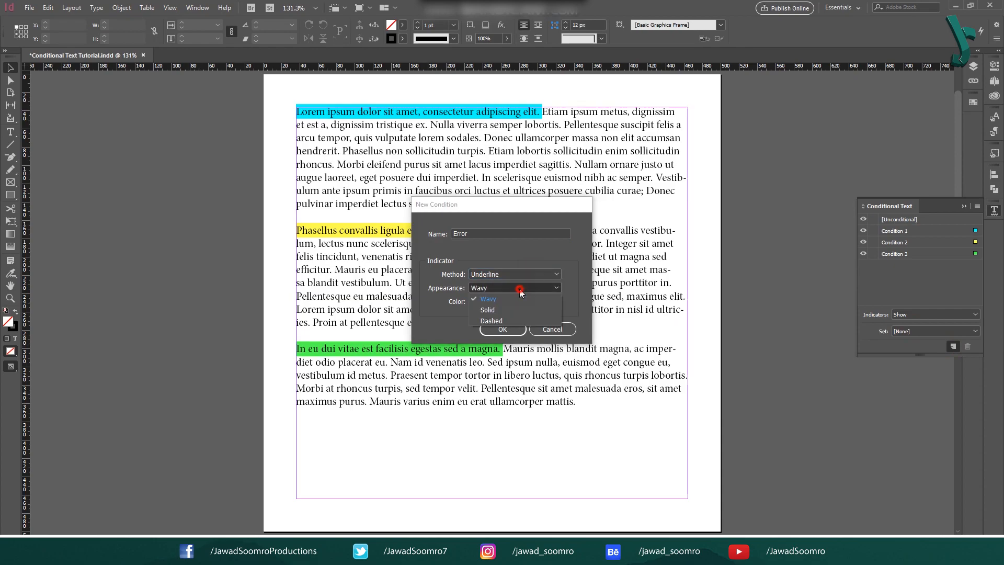
pyautogui.click(511, 299)
pyautogui.click(515, 300)
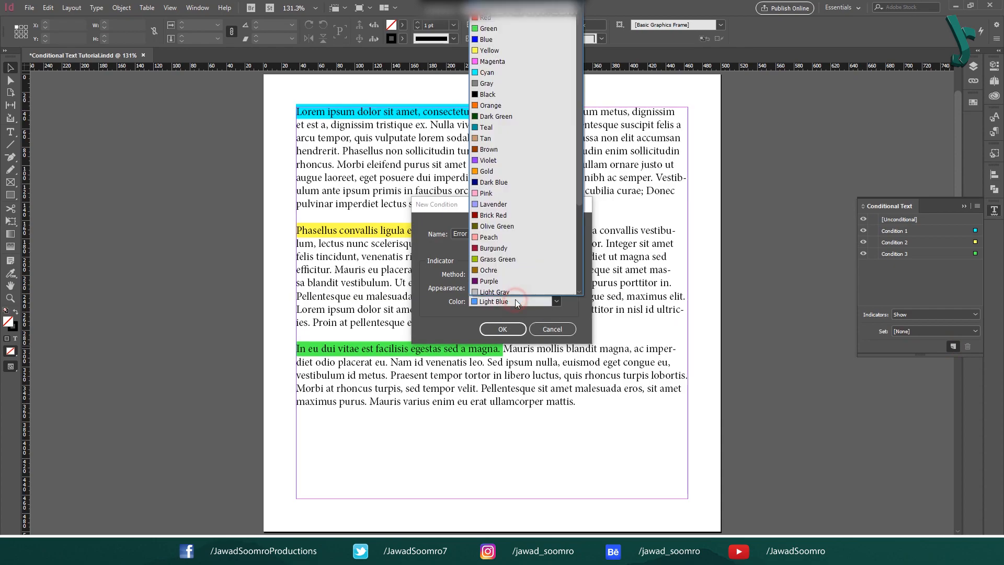
pyautogui.click(514, 18)
pyautogui.click(514, 330)
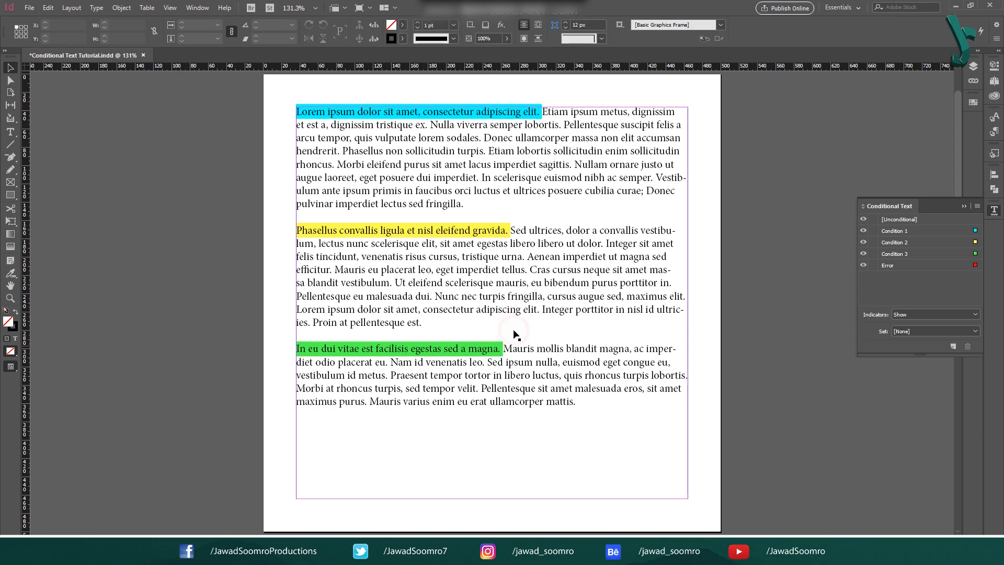
# Apply the Error condition to "Donec" in the first paragraph, "bibendum" in the second and "Pellentesque" in the third.
pyautogui.press('t')
pyautogui.doubleClick(497, 137)
pyautogui.click(888, 265)
pyautogui.doubleClick(566, 283)
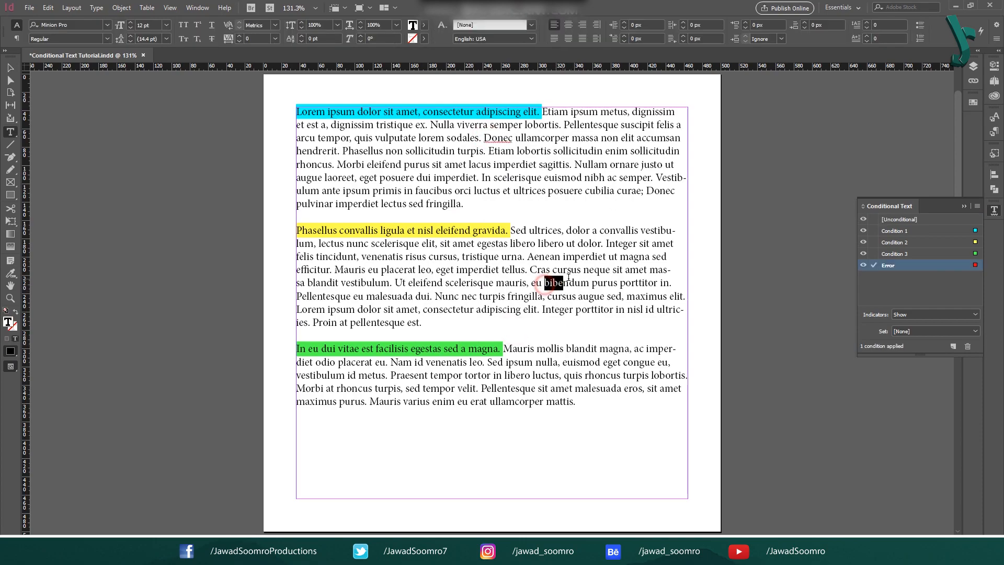
pyautogui.click(888, 265)
pyautogui.doubleClick(507, 389)
pyautogui.click(887, 265)
pyautogui.click(570, 298)
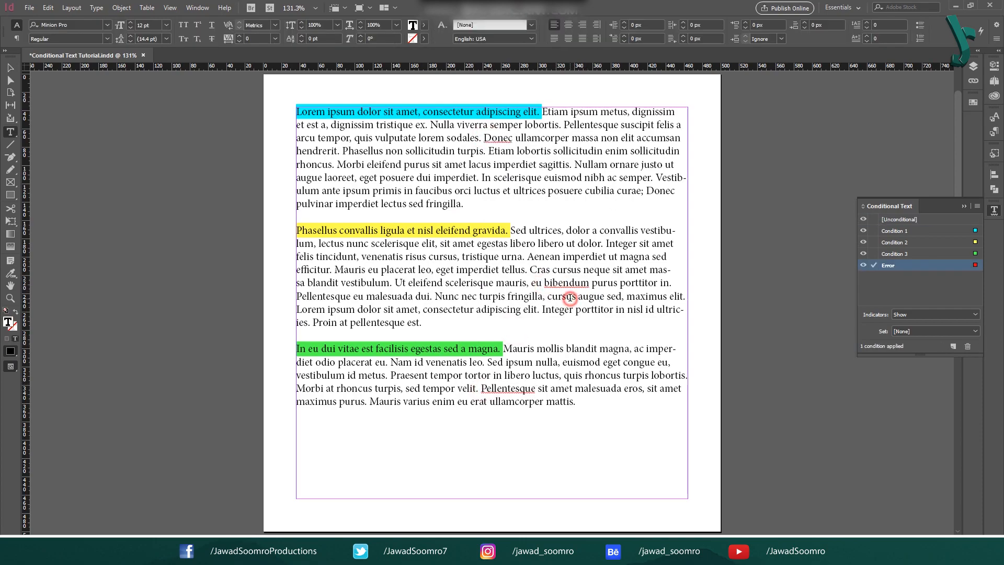
pyautogui.click(471, 147)
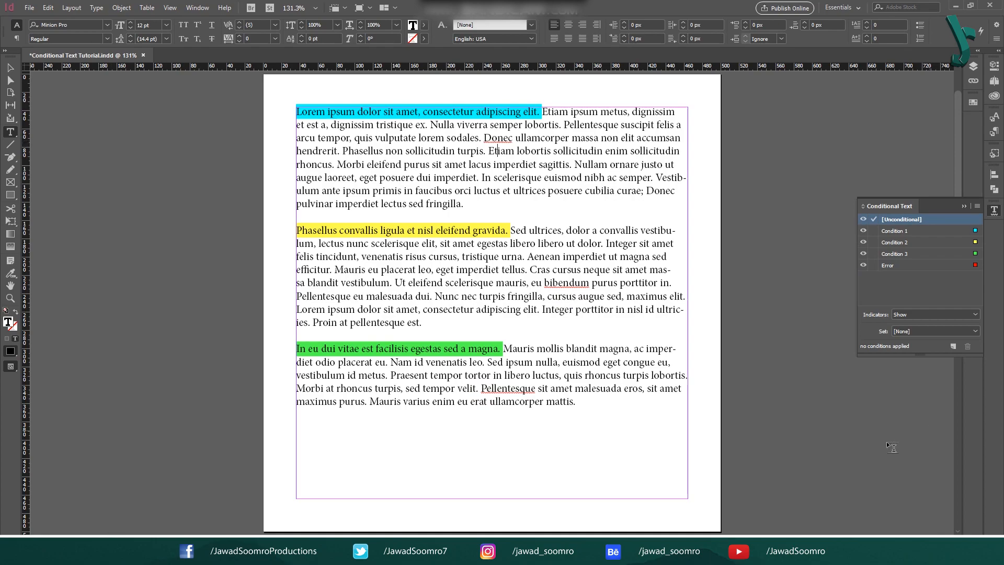
# Create a condition named Correction with a solid Underline indicator in Violet.
pyautogui.click(952, 346)
pyautogui.write('Correction')
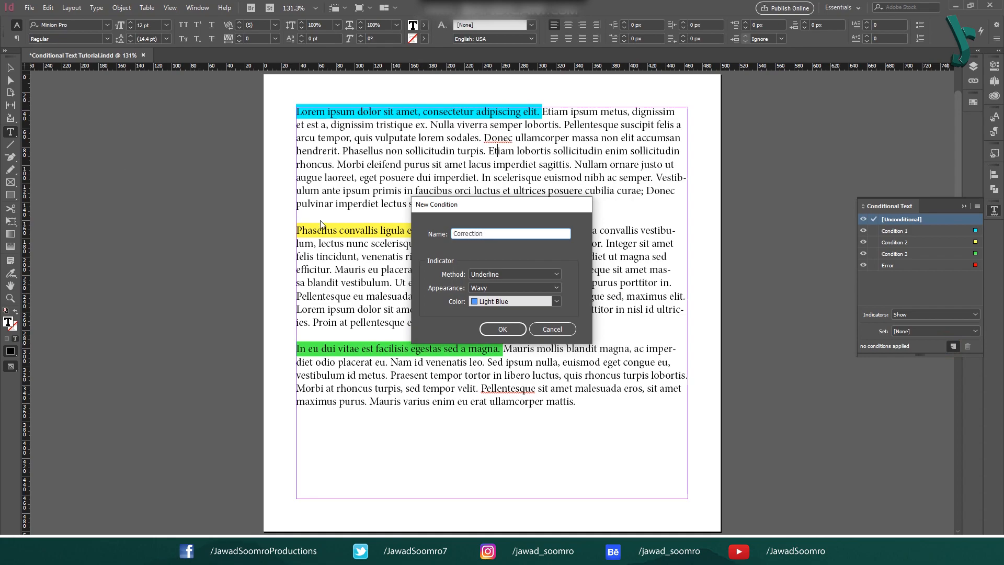
pyautogui.click(525, 276)
pyautogui.click(524, 287)
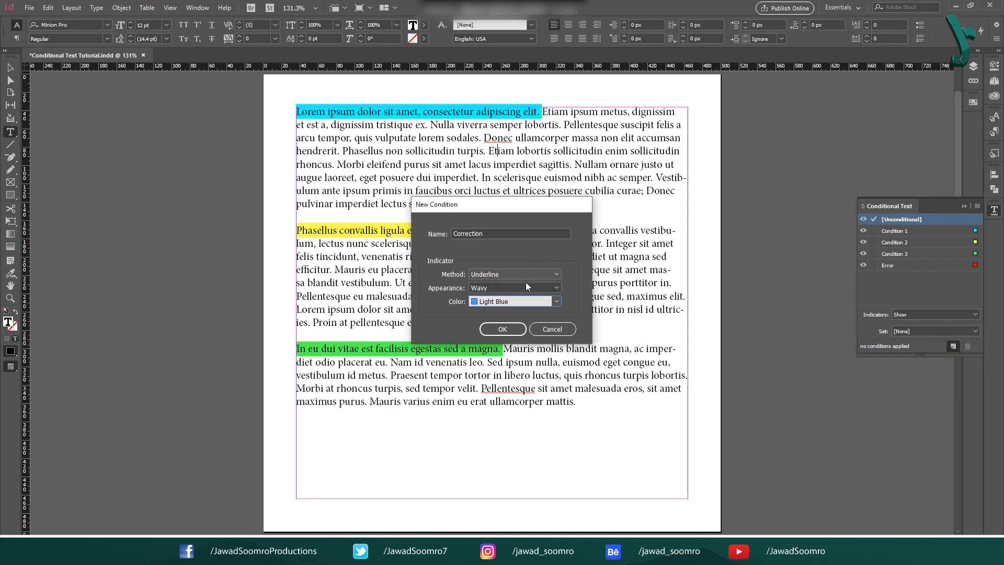
pyautogui.click(526, 286)
pyautogui.click(529, 295)
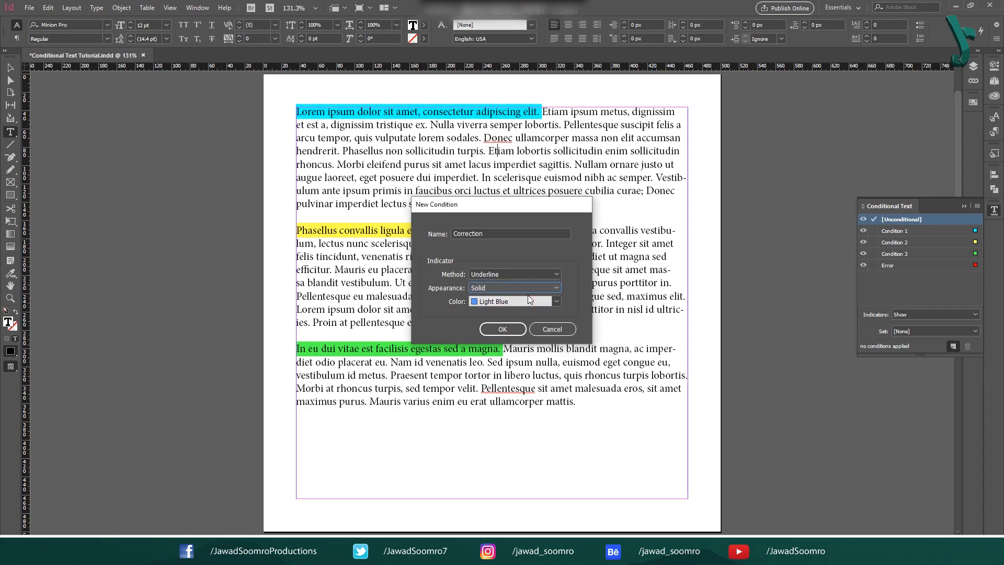
pyautogui.click(528, 296)
pyautogui.click(515, 156)
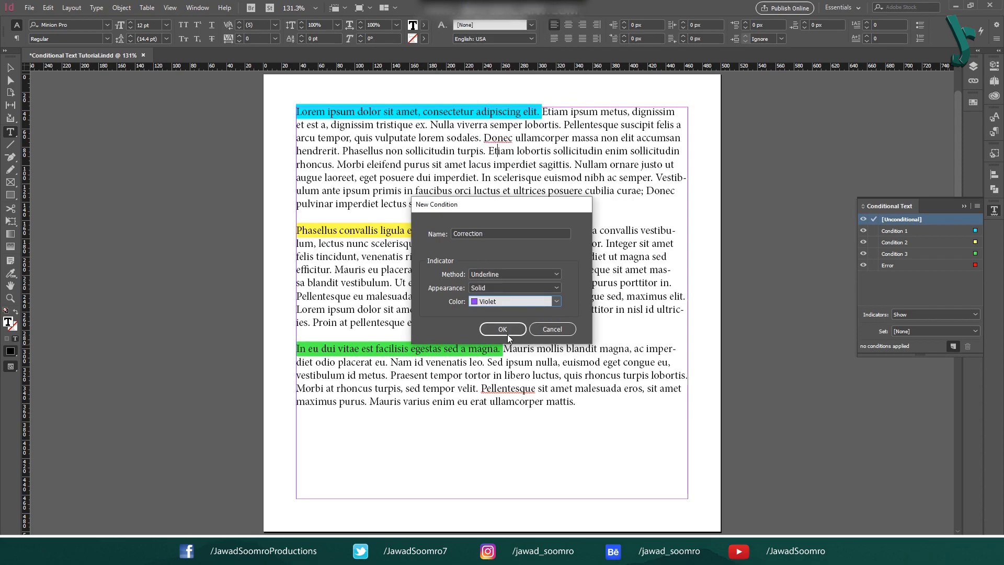
pyautogui.click(507, 334)
# Apply the Correction condition to "lacus imperdiet sagittis", "tristique urna" and "euismod eget congue eu", one phrase in each paragraph.
pyautogui.moveTo(471, 165); pyautogui.dragTo(569, 164)
pyautogui.click(949, 266)
pyautogui.moveTo(462, 257); pyautogui.dragTo(524, 257)
pyautogui.click(949, 266)
pyautogui.moveTo(563, 363); pyautogui.dragTo(671, 362)
pyautogui.click(939, 266)
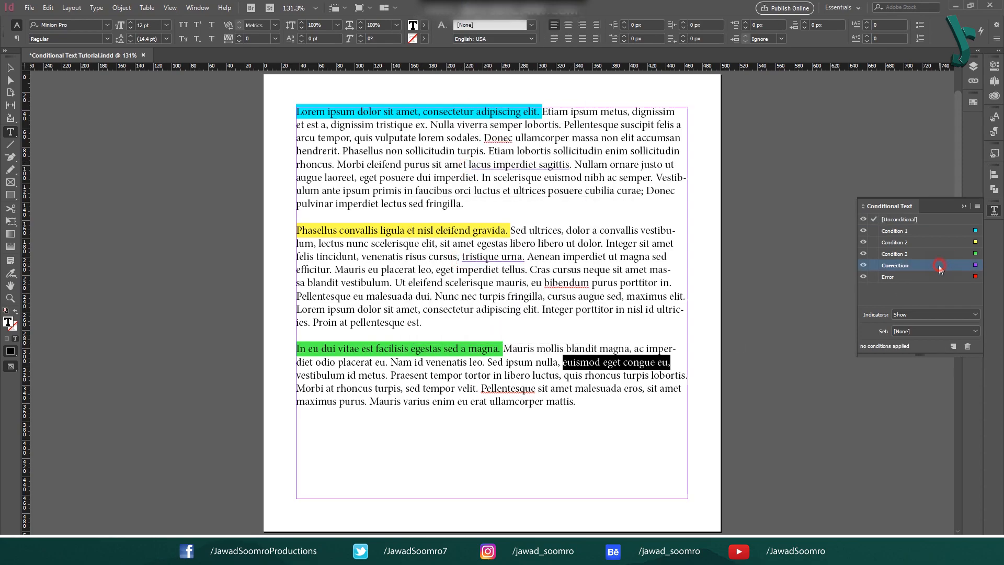
pyautogui.click(10, 67)
pyautogui.click(174, 189)
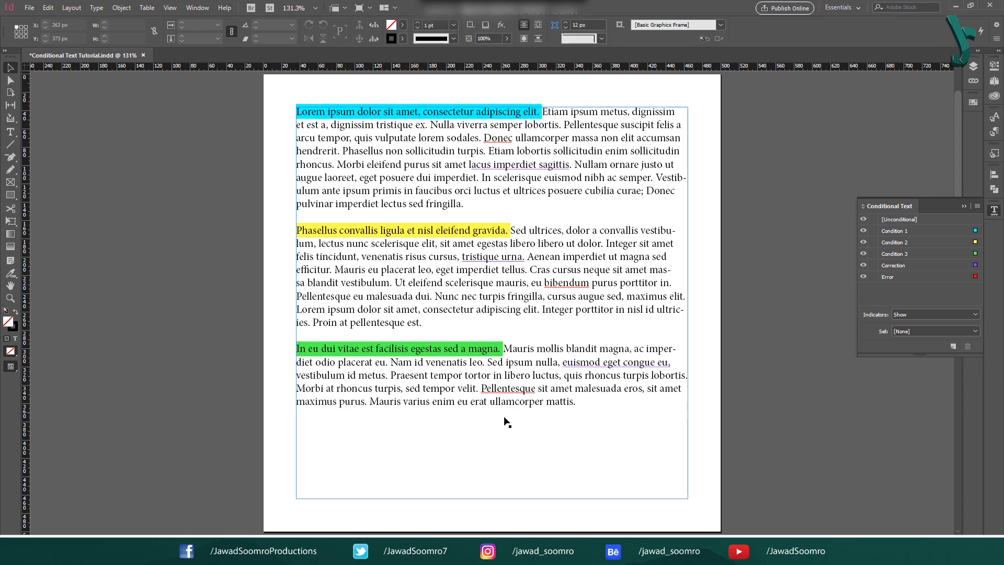
# Create a condition named Vague with a dashed Underline indicator in Blue.
pyautogui.click(953, 339)
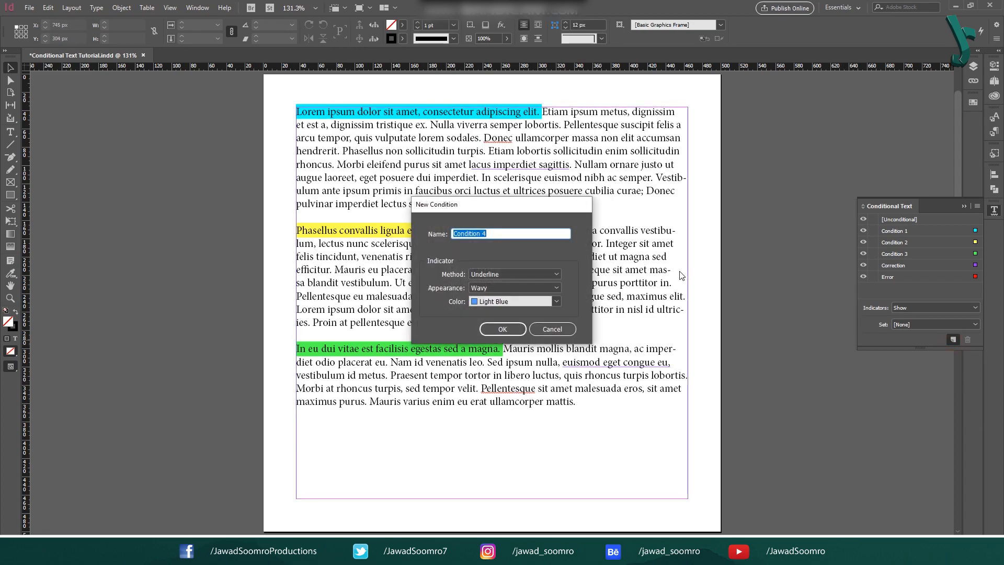
pyautogui.write('Vague')
pyautogui.click(516, 277)
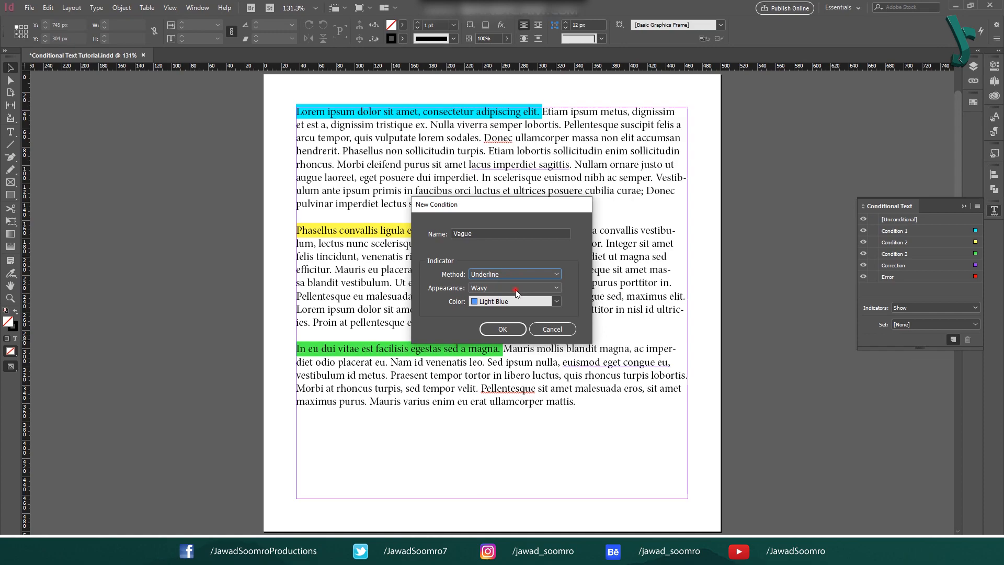
pyautogui.click(515, 290)
pyautogui.click(510, 324)
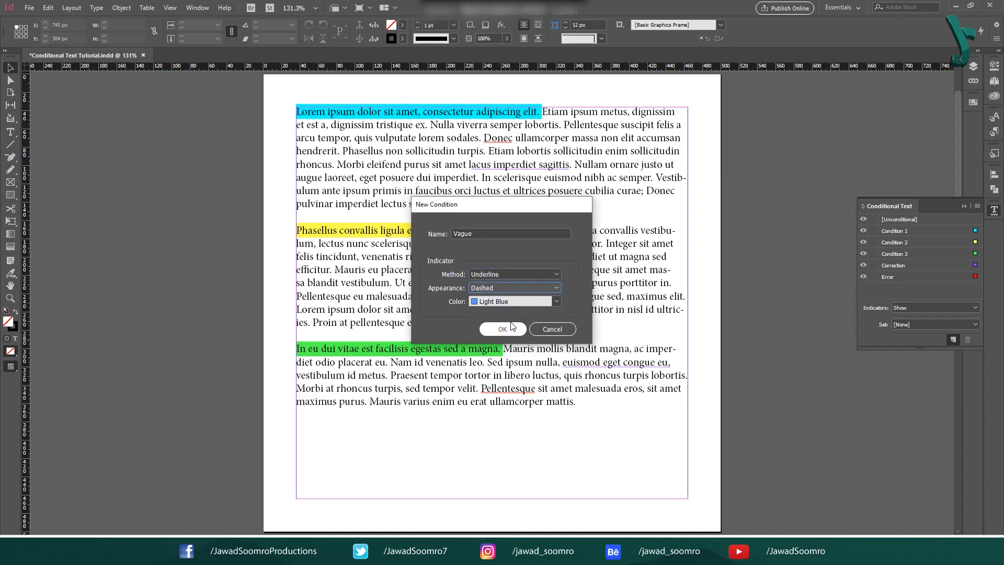
pyautogui.click(511, 302)
pyautogui.click(488, 35)
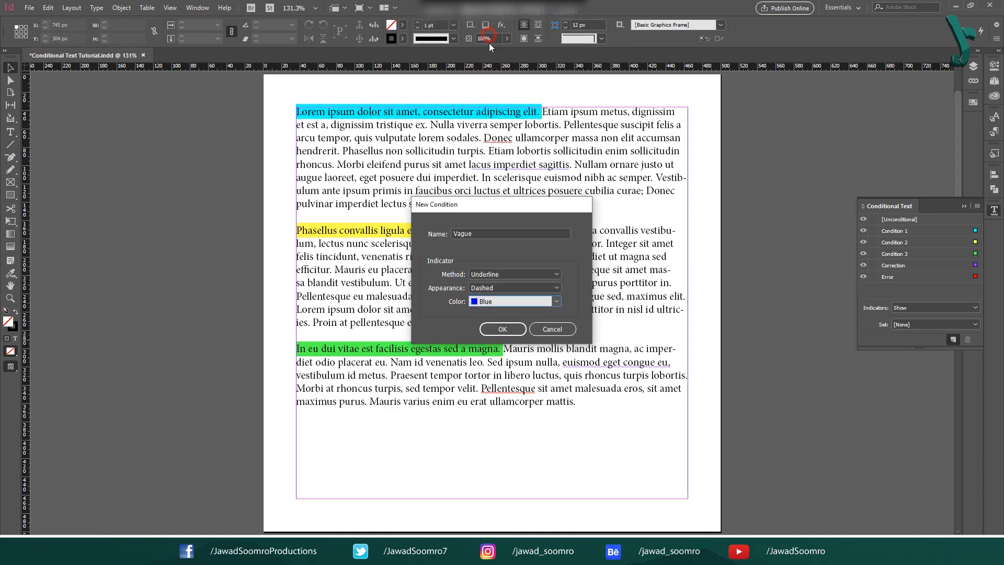
pyautogui.click(502, 330)
# Apply the Vague condition to "Mauris eu placerat leo" in the second paragraph and "Praesent tempor tortor in libero luctus" in the third.
pyautogui.moveTo(335, 269); pyautogui.dragTo(432, 269)
pyautogui.click(889, 288)
pyautogui.moveTo(391, 375); pyautogui.dragTo(559, 375)
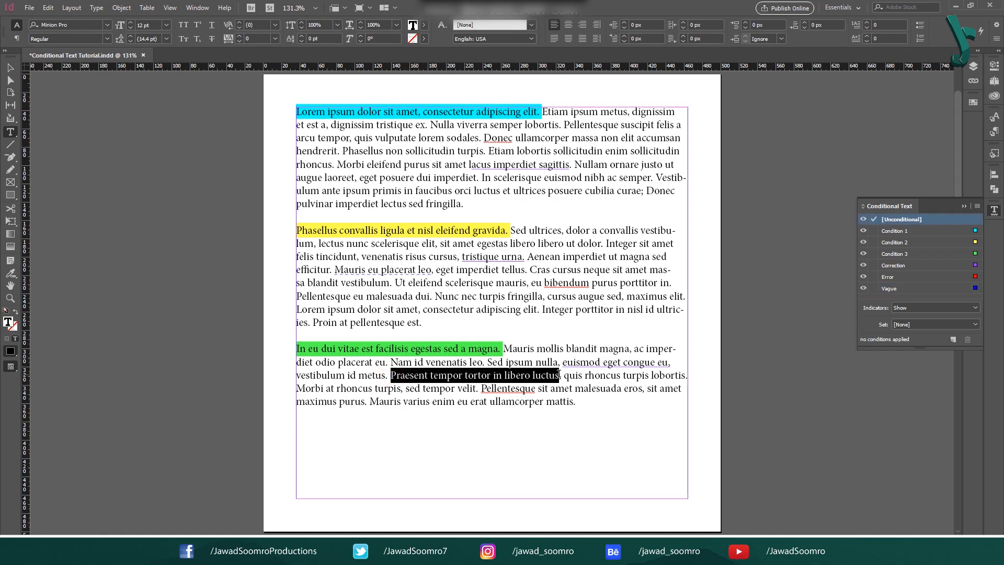
pyautogui.click(890, 288)
pyautogui.click(11, 67)
pyautogui.click(78, 122)
pyautogui.doubleClick(366, 270)
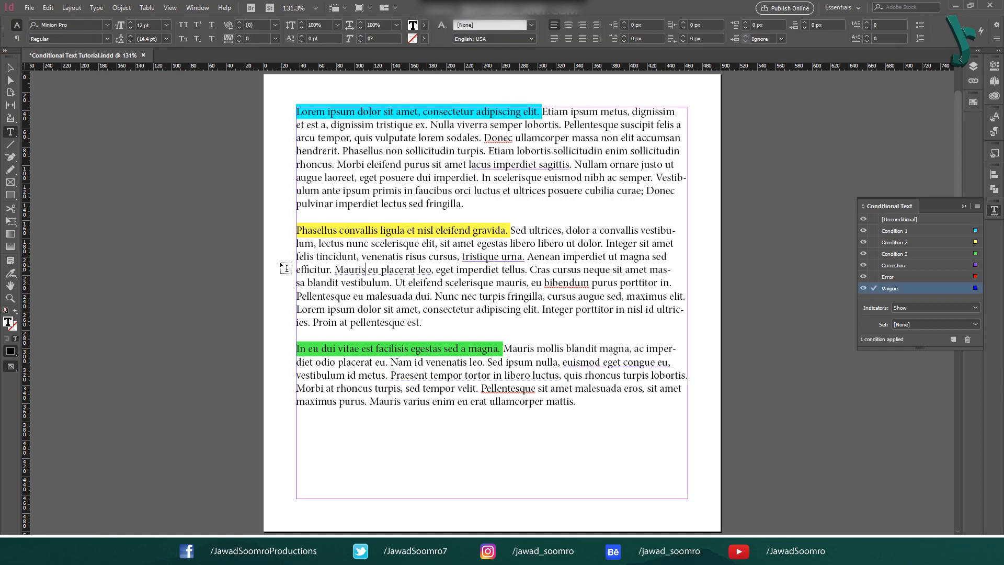
pyautogui.moveTo(457, 268); pyautogui.dragTo(344, 270)
pyautogui.click(380, 285)
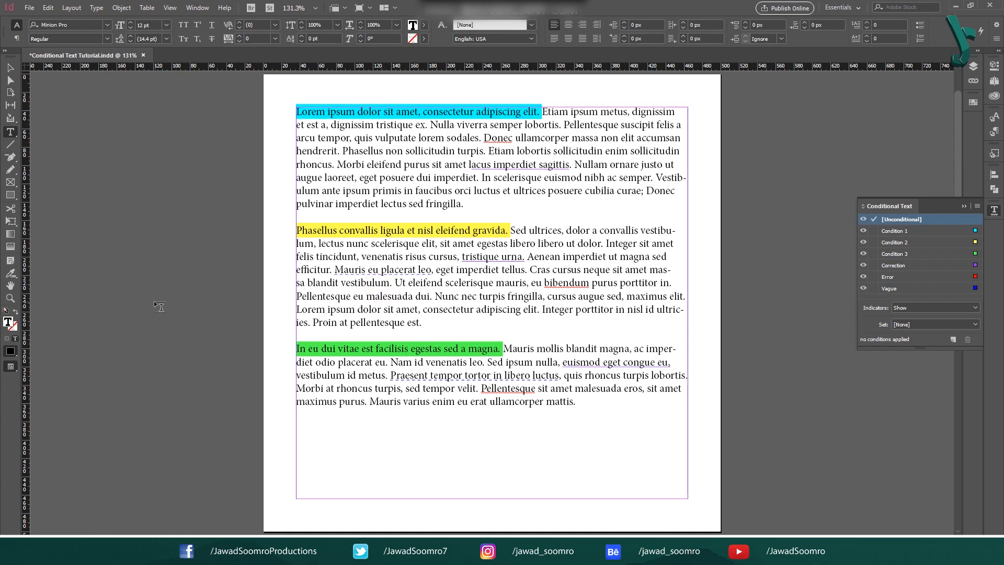
pyautogui.moveTo(394, 375); pyautogui.dragTo(559, 375)
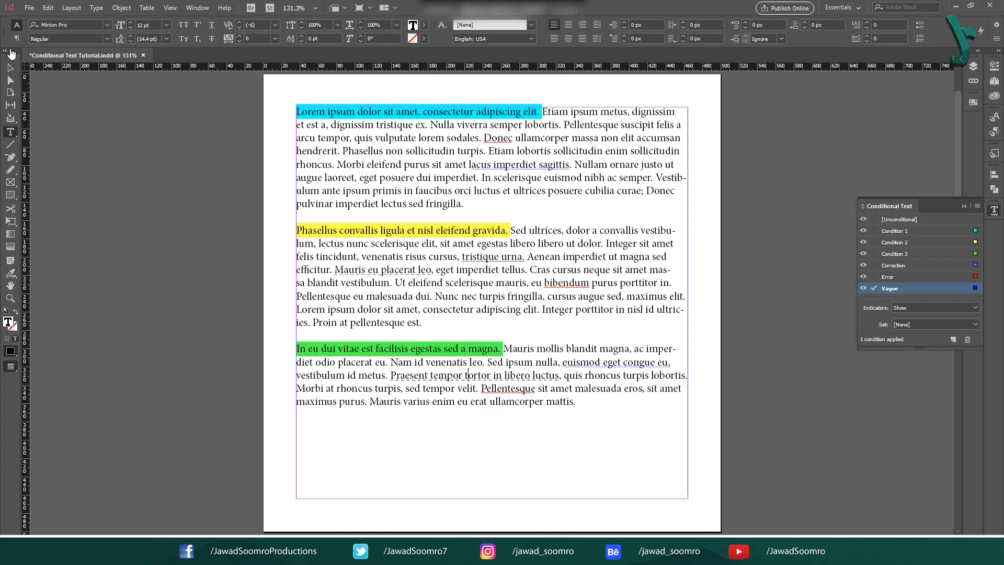
pyautogui.click(9, 70)
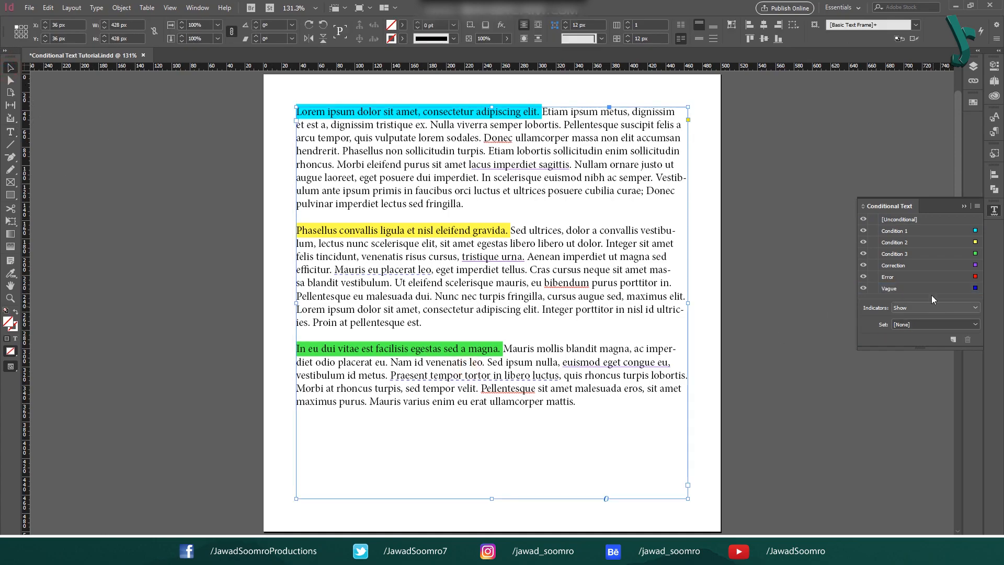
# Hide and show again the text of Condition 1, Condition 2, Condition 3, Correction and Error in turn.
pyautogui.click(863, 231)
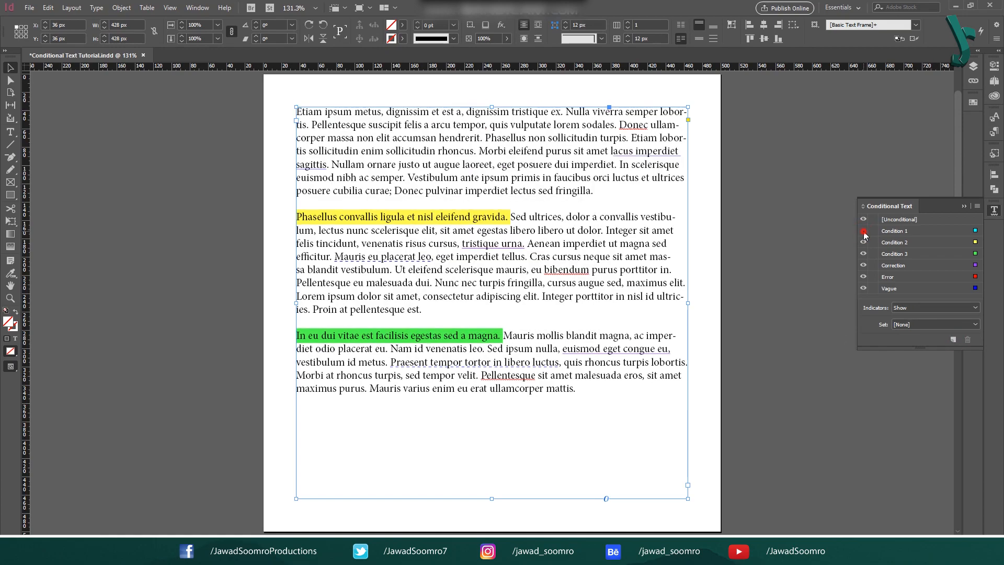
pyautogui.click(863, 230)
pyautogui.click(863, 242)
pyautogui.click(864, 242)
pyautogui.click(864, 253)
pyautogui.click(864, 253)
pyautogui.click(864, 265)
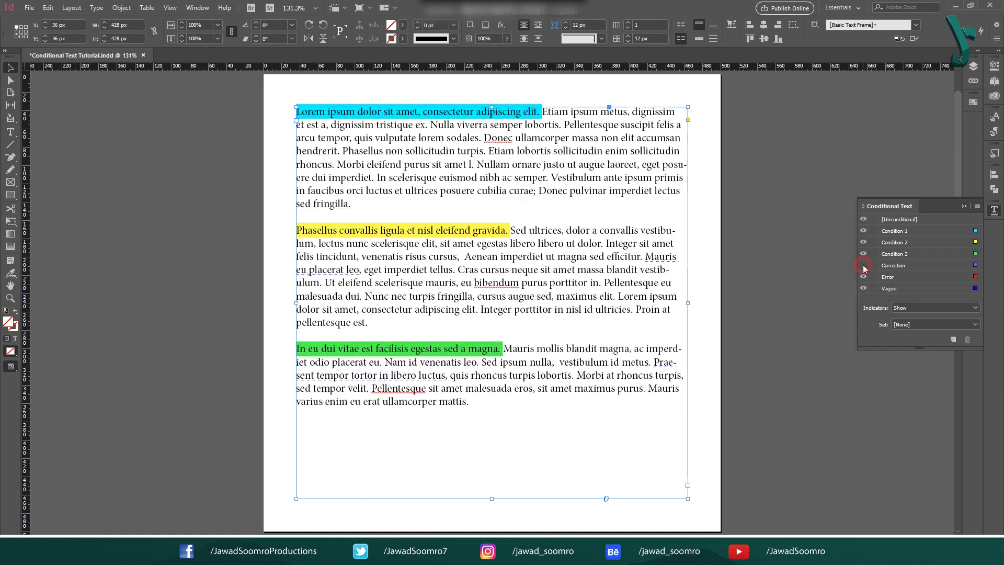
pyautogui.click(864, 265)
pyautogui.click(863, 277)
pyautogui.click(863, 276)
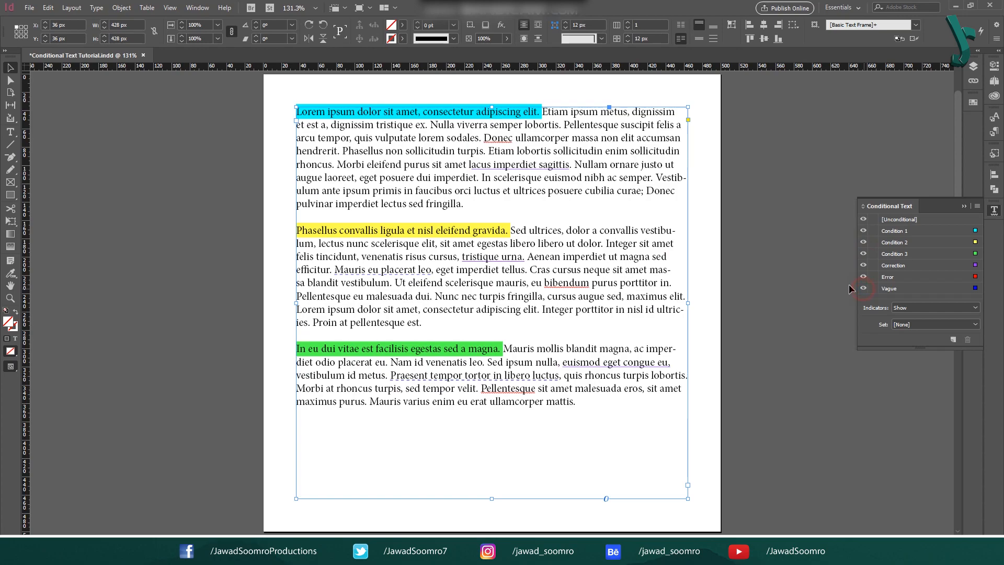
# Try to rename Condition 1 as Highlight 1.
pyautogui.doubleClick(927, 232)
pyautogui.write('Highlihg')
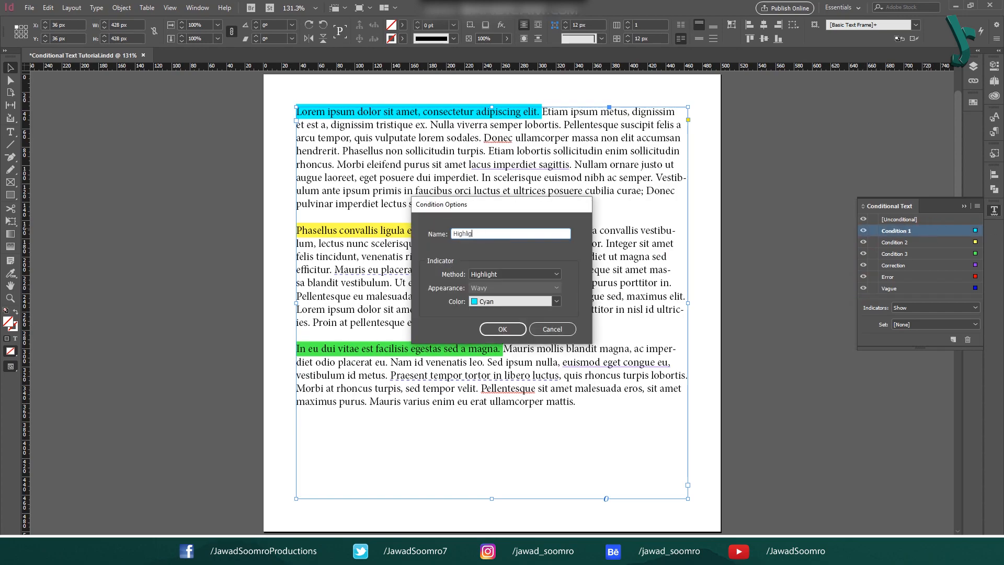
pyautogui.write('ht 1')
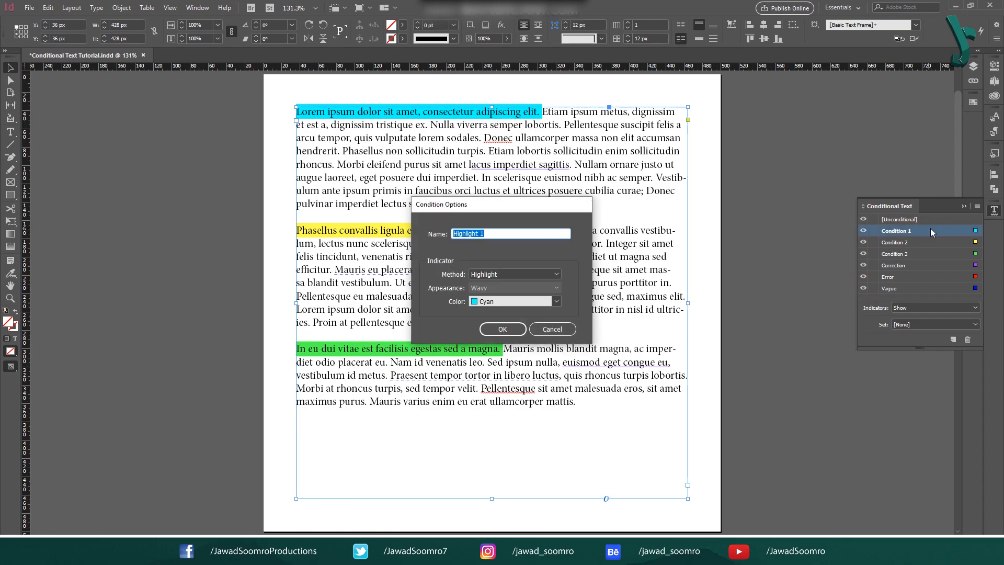
pyautogui.press('Return')
pyautogui.moveTo(911, 231); pyautogui.dragTo(918, 250)
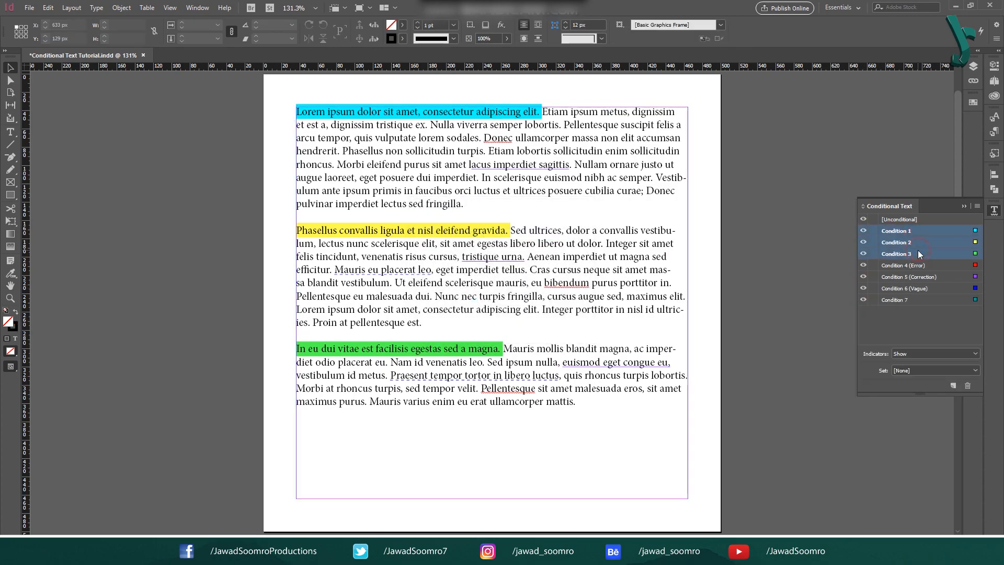
pyautogui.click(935, 370)
pyautogui.click(919, 416)
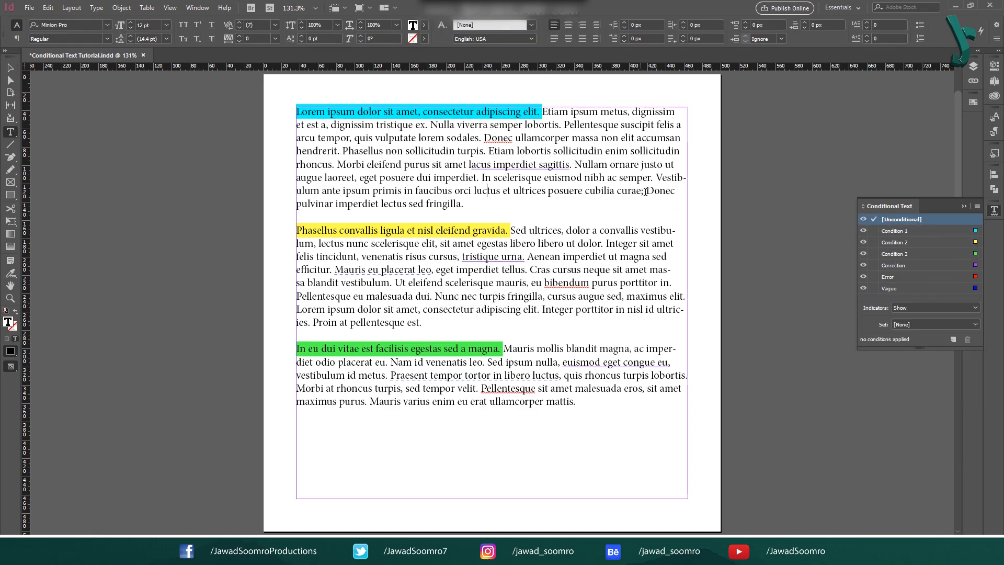
# Apply Condition 1, Condition 2 and Condition 3 together to "Donec pulvinar imperdiet lectus sed fringilla." at the end of the first paragraph.
pyautogui.moveTo(646, 192); pyautogui.dragTo(465, 205)
pyautogui.click(874, 230)
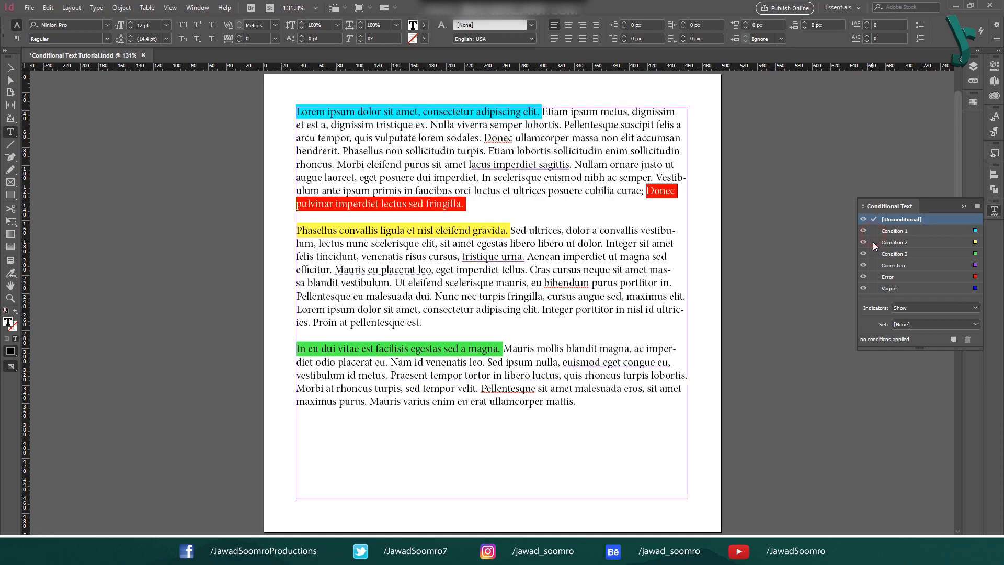
pyautogui.click(874, 242)
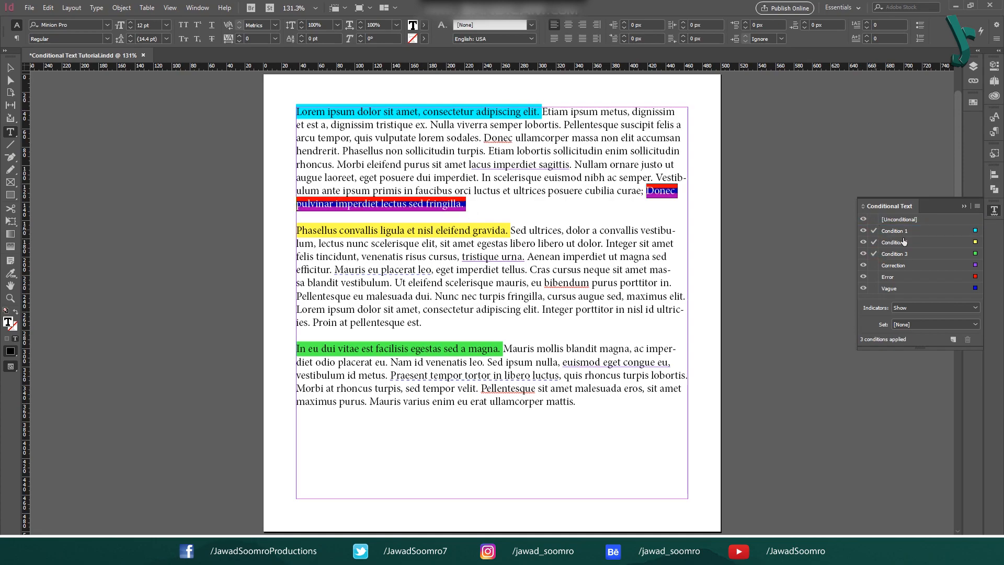
pyautogui.click(506, 243)
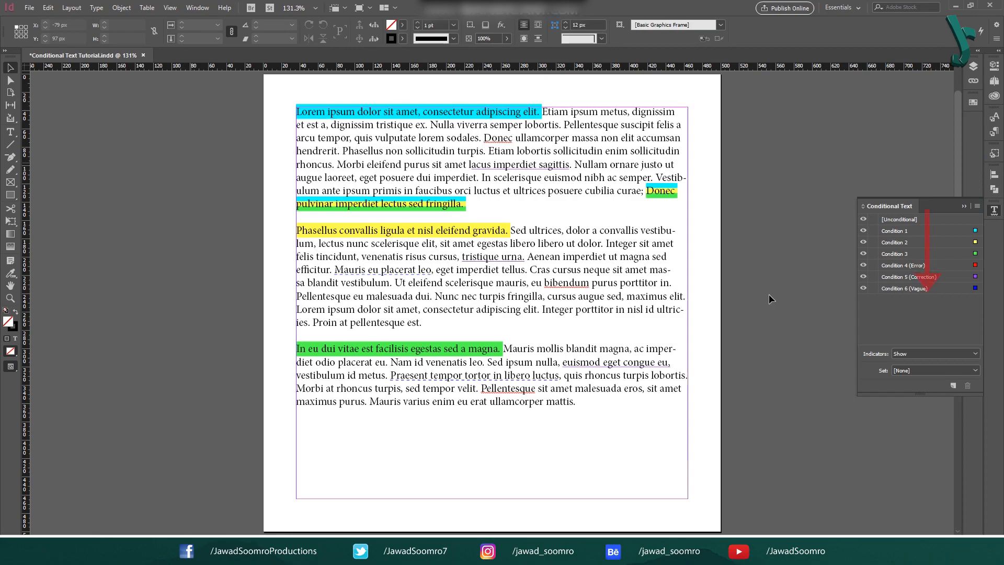
pyautogui.click(906, 371)
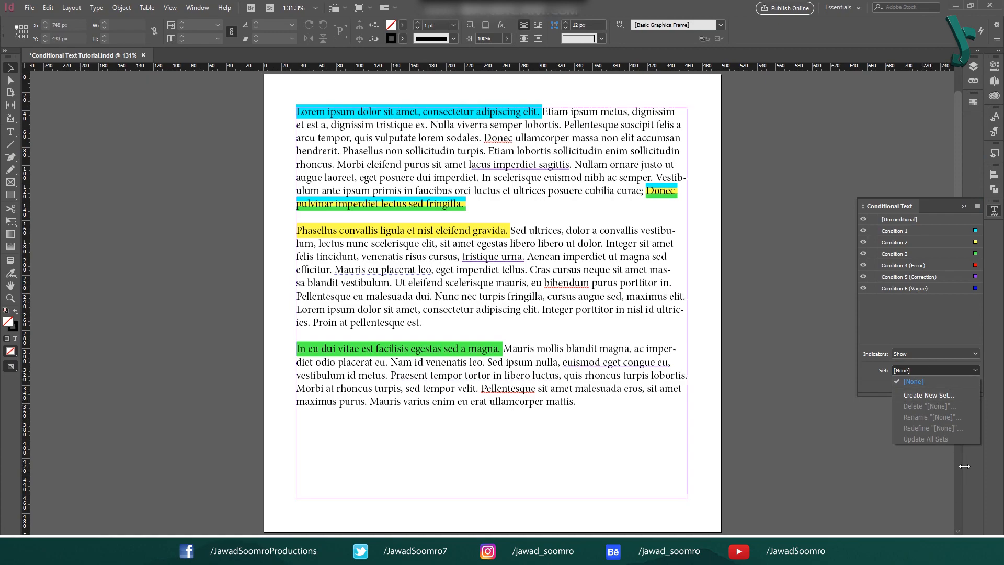
pyautogui.click(946, 351)
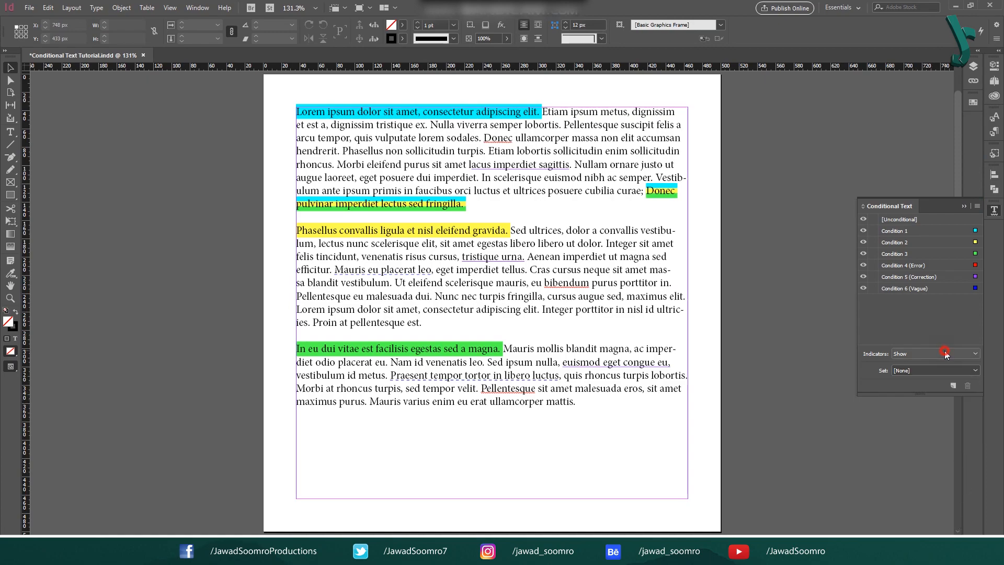
pyautogui.click(907, 371)
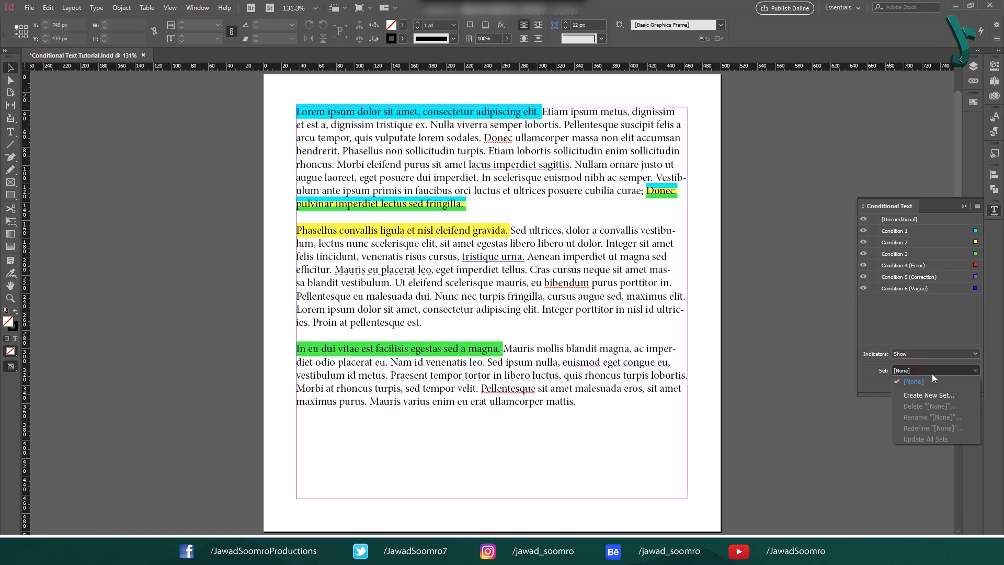
pyautogui.click(901, 383)
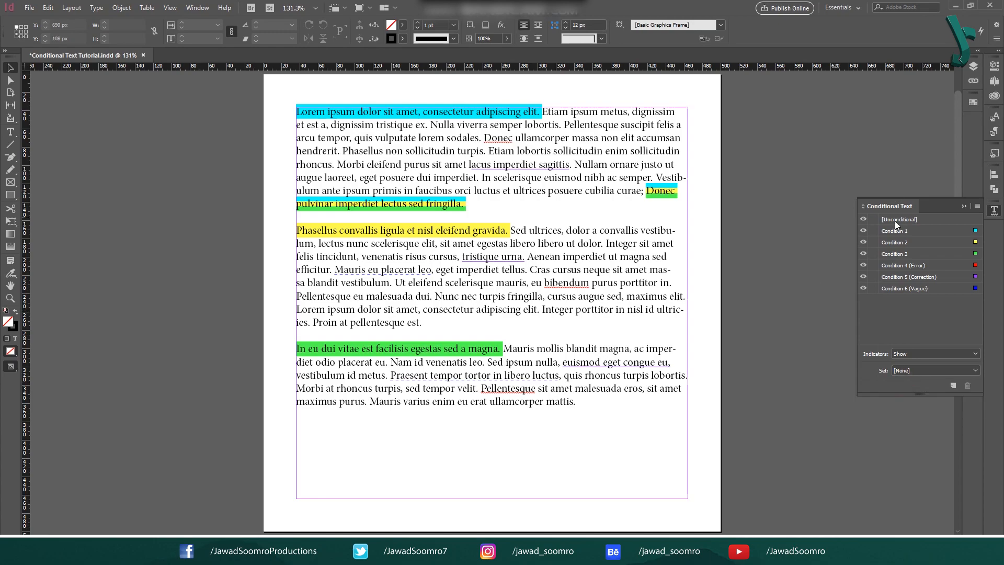
# Select "Praesent tempor tortor in libero luctus" in the third paragraph and check which conditions are applied to it.
pyautogui.doubleClick(571, 349)
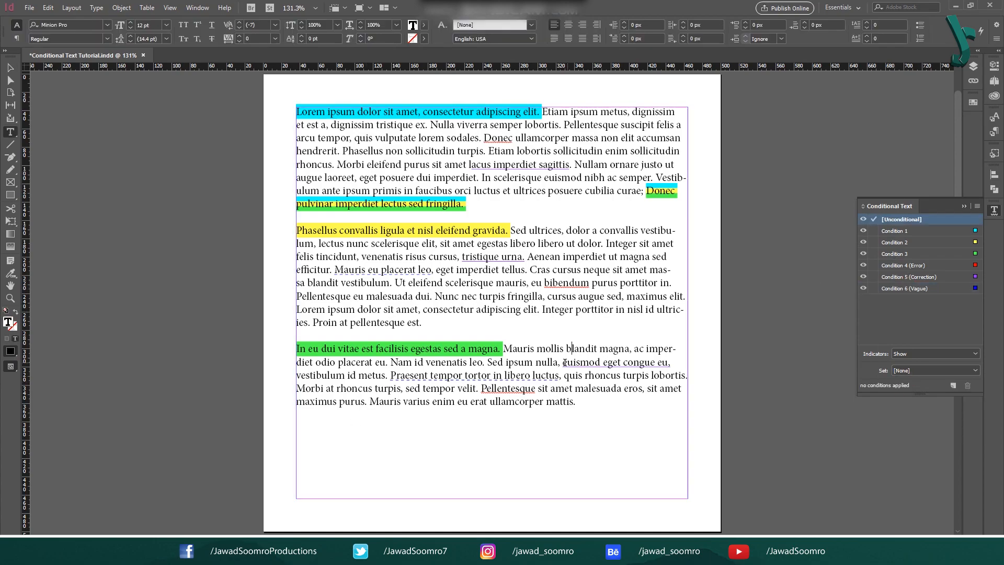
pyautogui.moveTo(397, 376); pyautogui.dragTo(555, 376)
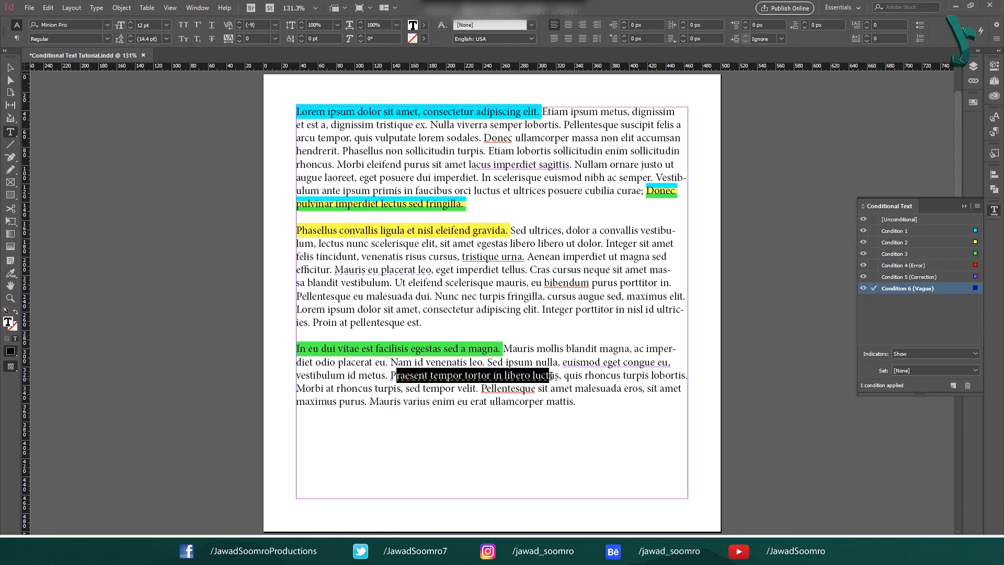
pyautogui.click(873, 265)
pyautogui.click(874, 277)
pyautogui.click(873, 288)
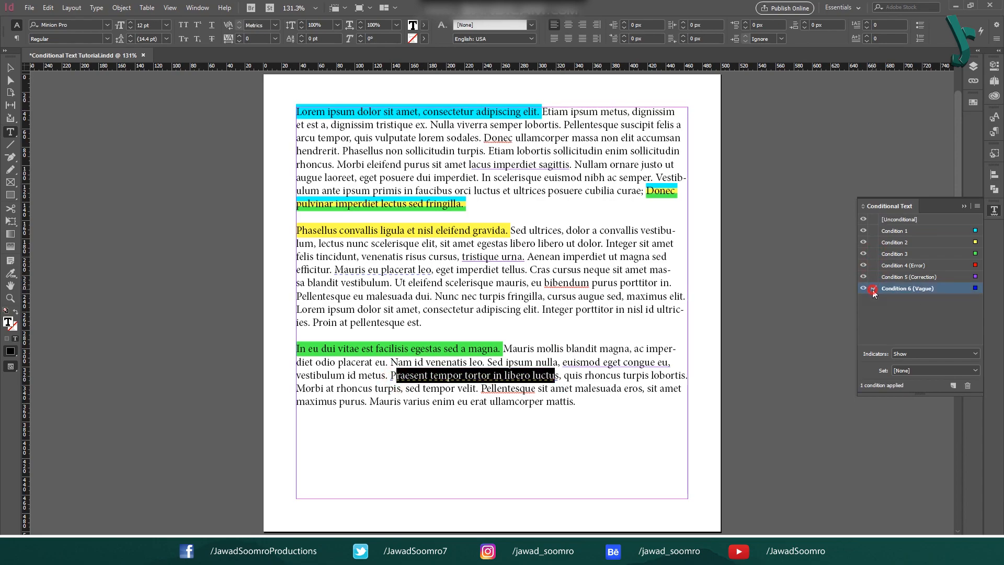
pyautogui.press('Escape')
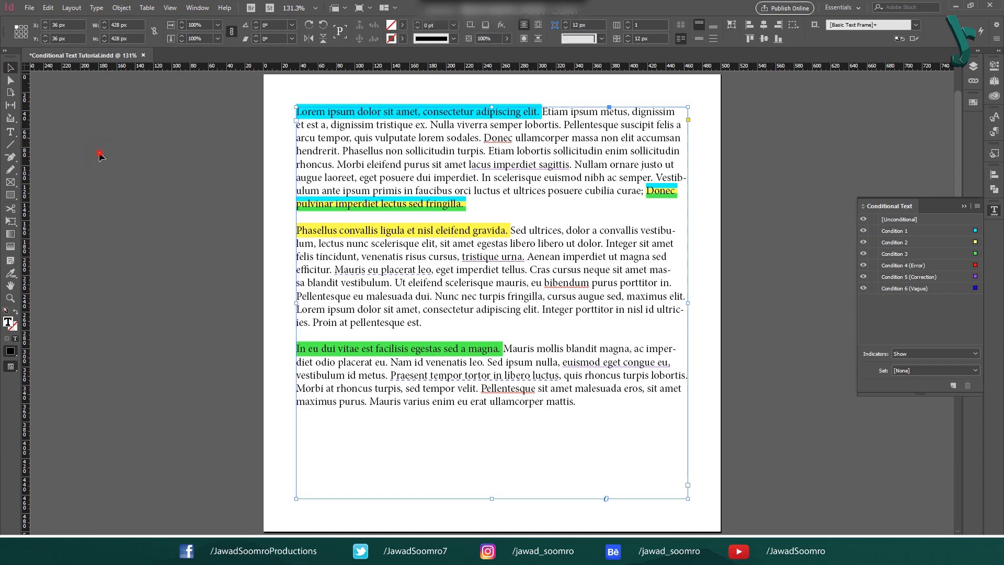
# Hide the text of all six conditions, leaving only the unconditional text displayed.
pyautogui.click(815, 239)
pyautogui.click(864, 230)
pyautogui.click(863, 242)
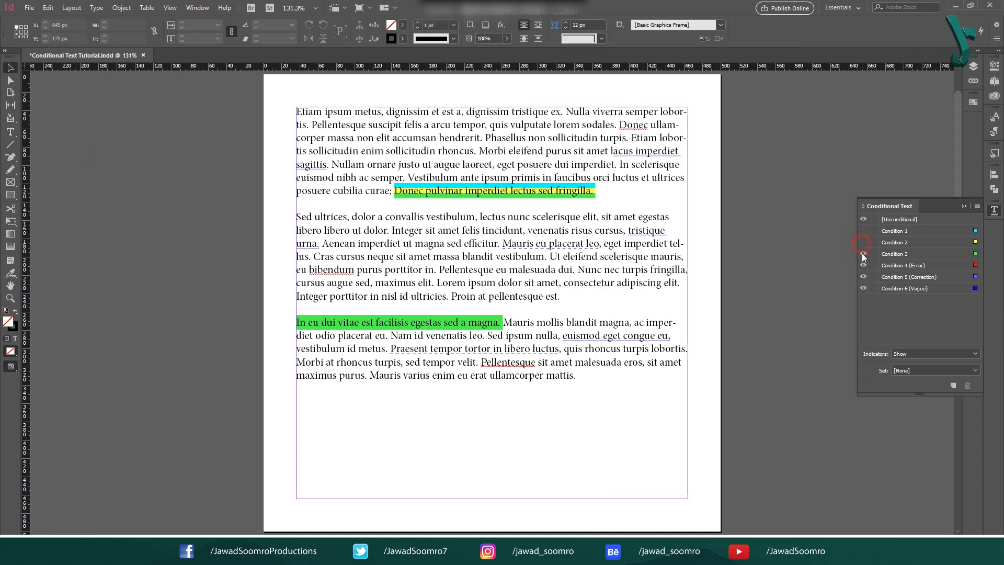
pyautogui.click(863, 253)
pyautogui.click(863, 276)
pyautogui.click(864, 288)
pyautogui.click(865, 266)
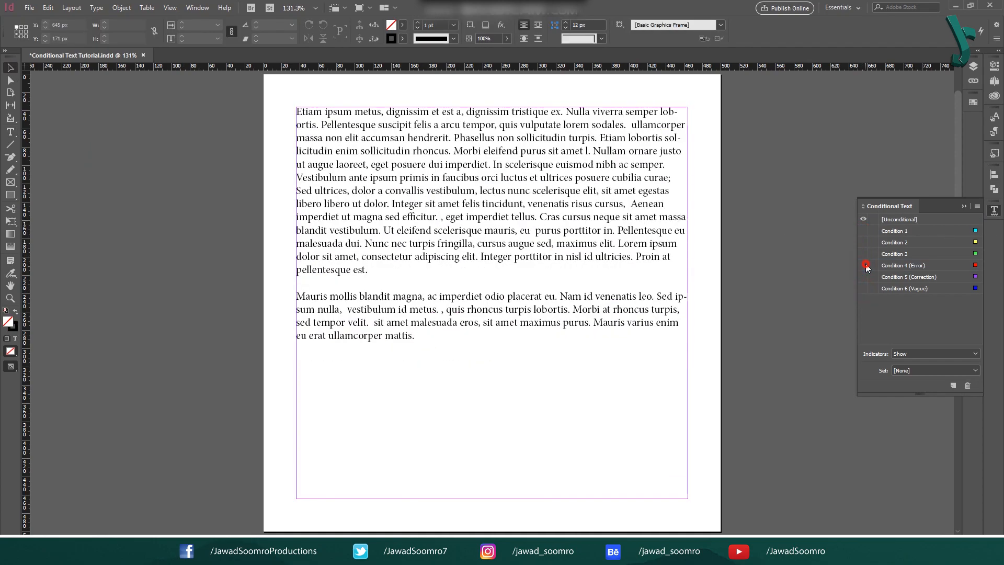
# Show the text of all six conditions again.
pyautogui.click(864, 230)
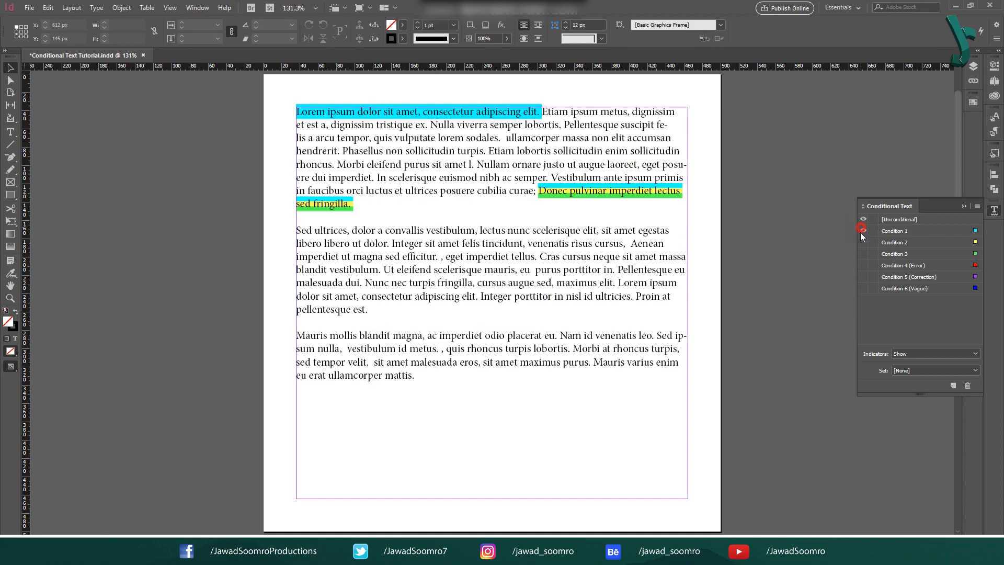
pyautogui.click(863, 242)
pyautogui.click(864, 254)
pyautogui.click(864, 265)
pyautogui.click(863, 277)
pyautogui.click(863, 288)
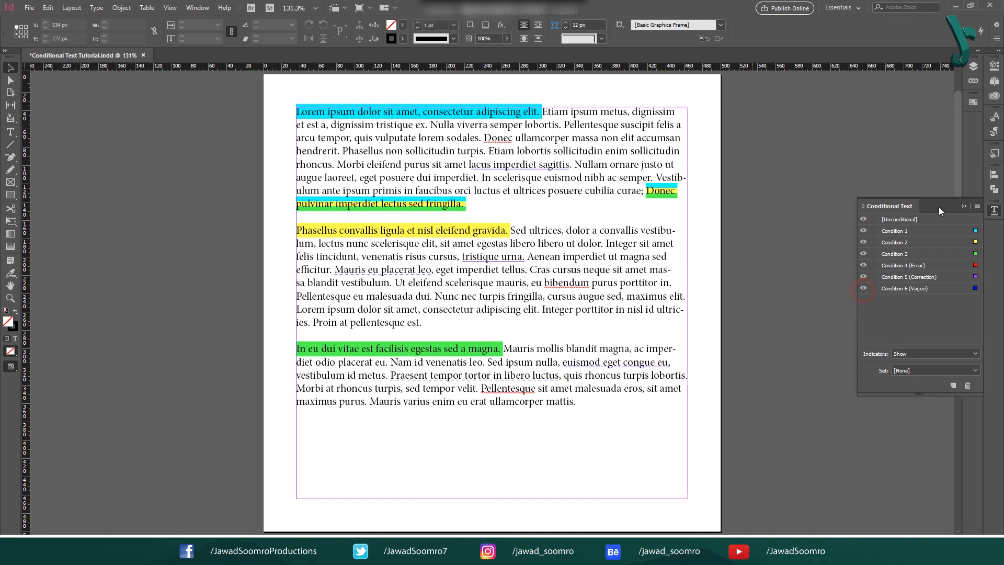
# Hide the text of Condition 1, Condition 5 (Correction) and Condition 6 (Vague).
pyautogui.click(864, 232)
pyautogui.click(864, 277)
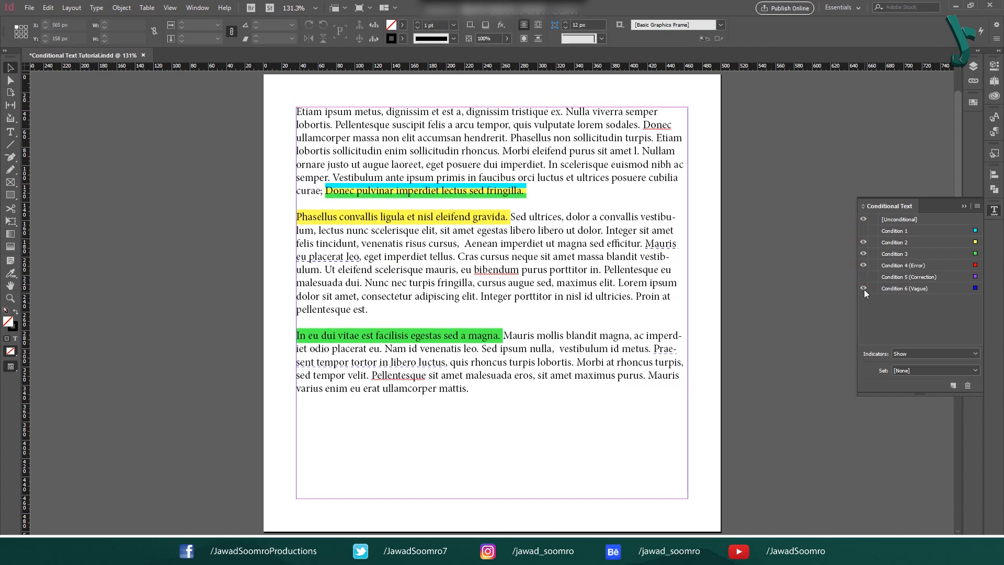
pyautogui.click(863, 288)
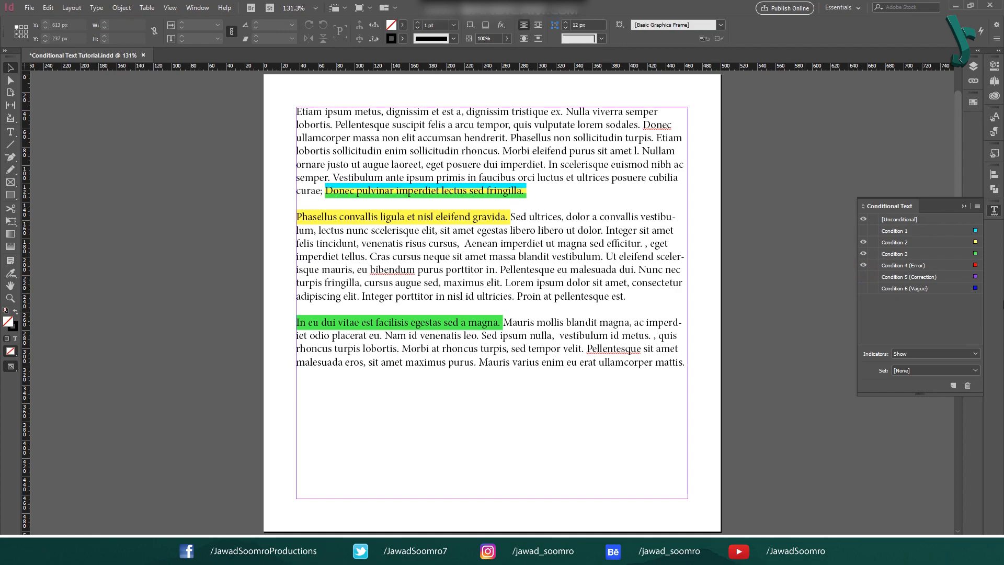
# Save the current condition visibility as a new set named Condition Set 1.
pyautogui.click(920, 370)
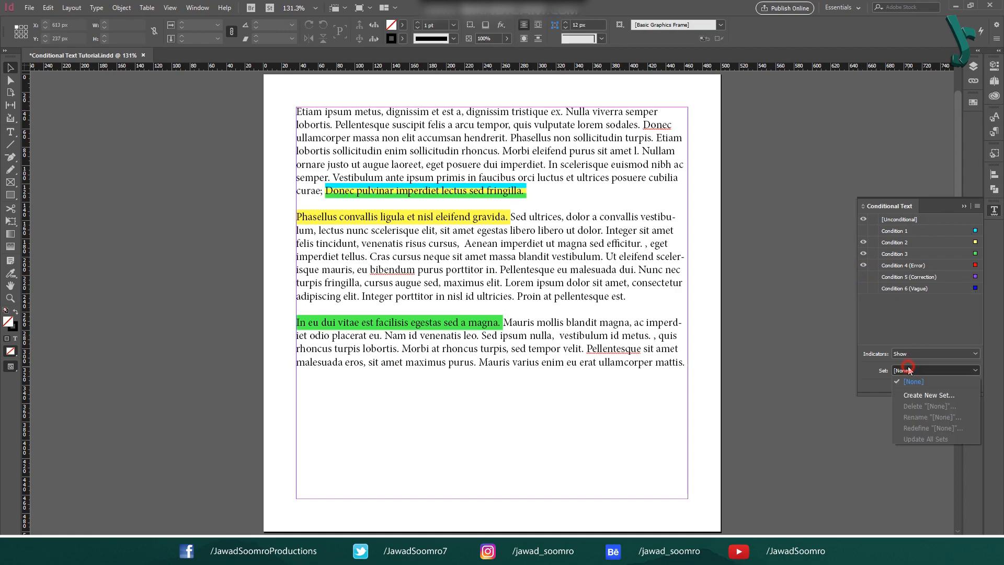
pyautogui.click(917, 395)
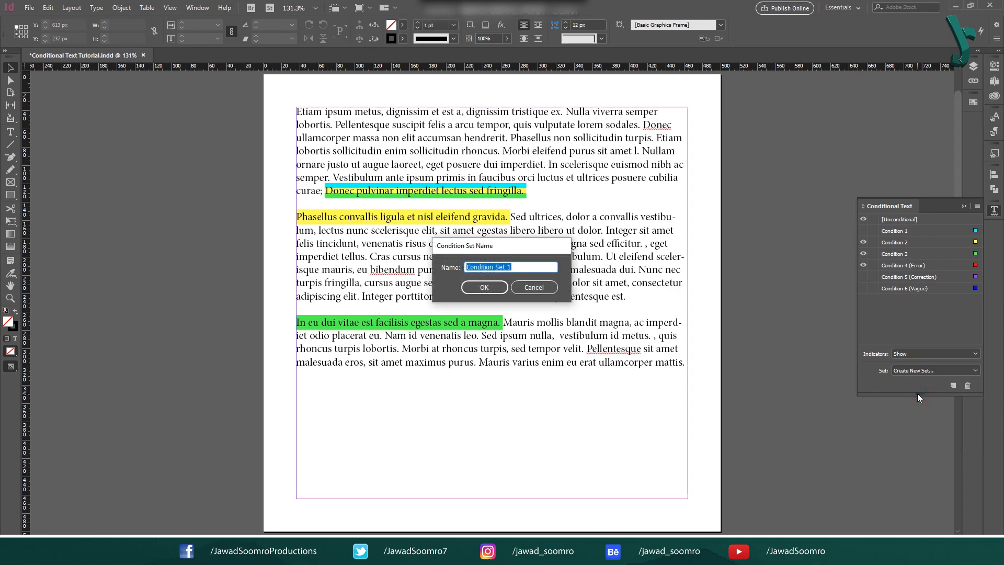
pyautogui.moveTo(532, 267); pyautogui.dragTo(463, 267)
pyautogui.click(485, 288)
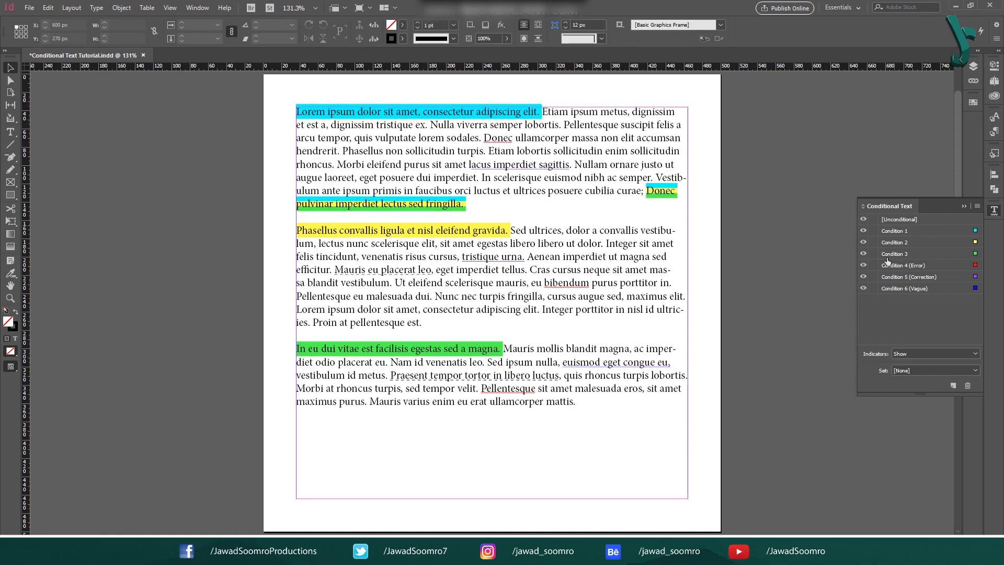
# Hide the text of every condition from Condition 1 to Condition 6 (Vague).
pyautogui.click(864, 242)
pyautogui.click(864, 254)
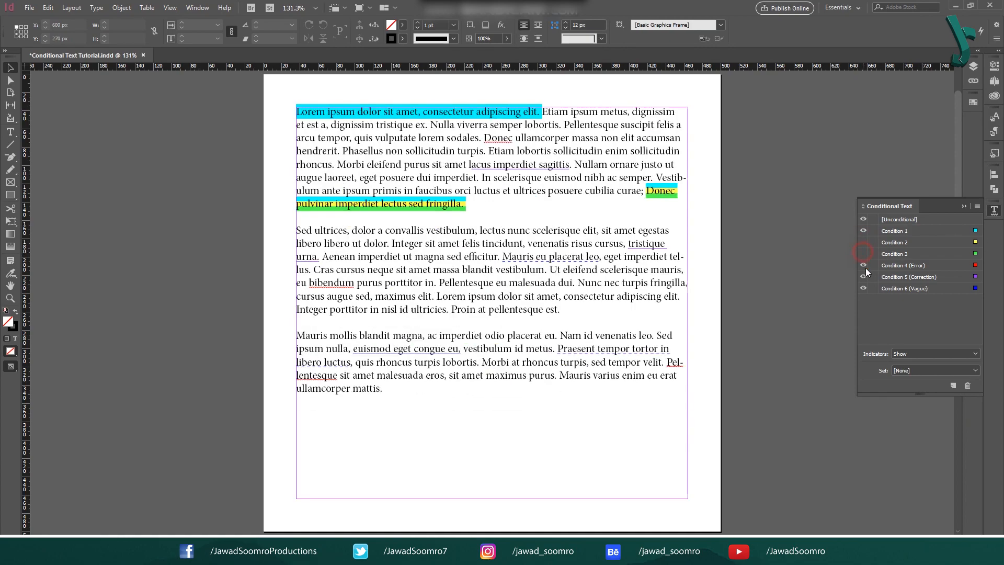
pyautogui.click(864, 265)
pyautogui.click(863, 231)
pyautogui.click(863, 277)
pyautogui.click(863, 288)
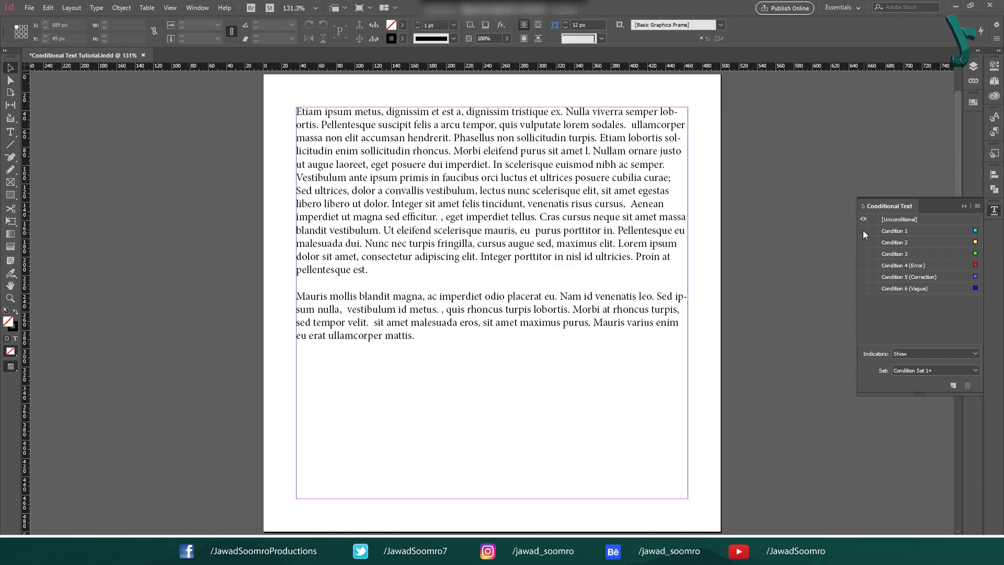
# Show the text of Condition 1, Condition 5 (Correction) and Condition 6 (Vague).
pyautogui.click(864, 231)
pyautogui.click(864, 276)
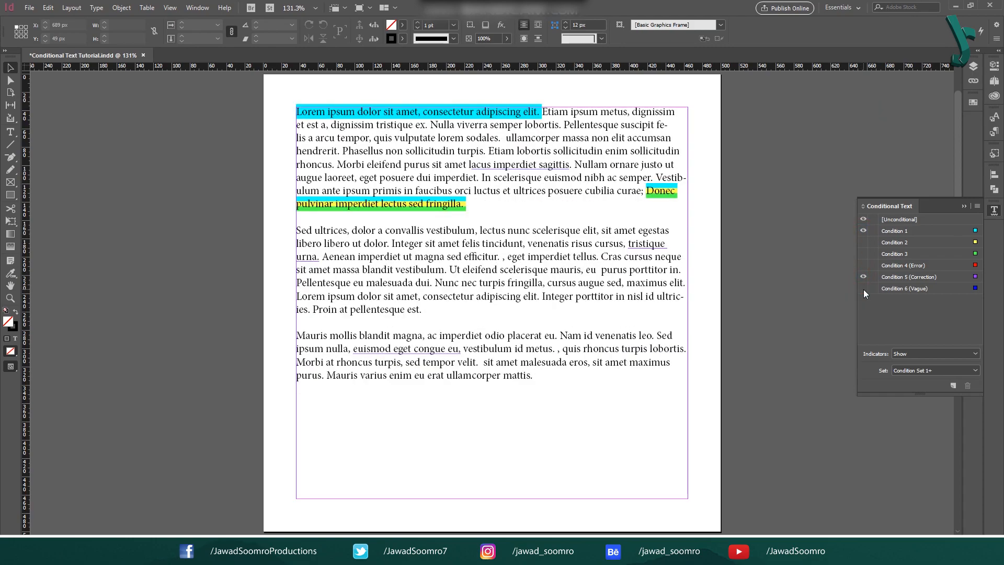
pyautogui.click(863, 289)
# Save the current condition visibility as a new set named Condition Set 2.
pyautogui.click(922, 368)
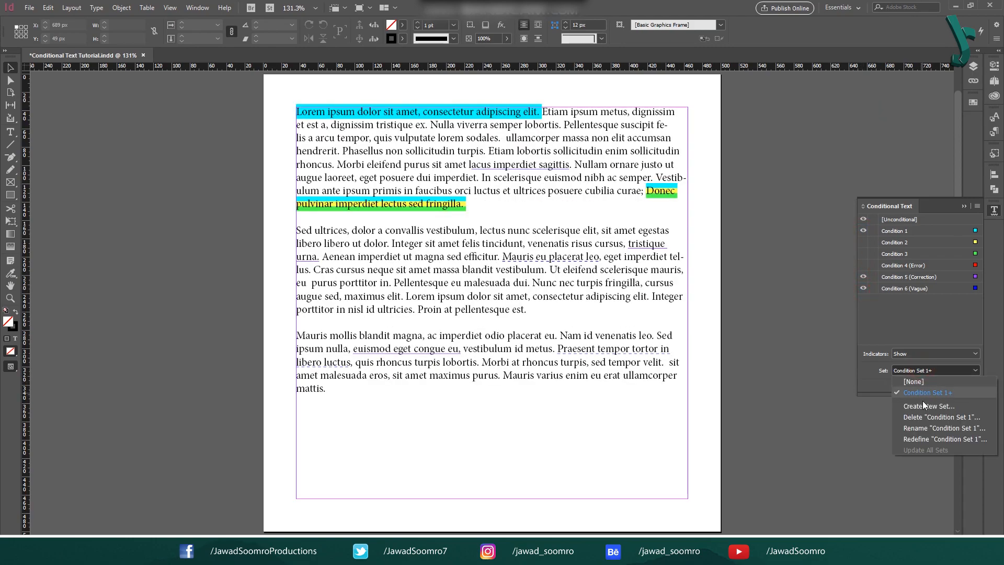
pyautogui.click(925, 406)
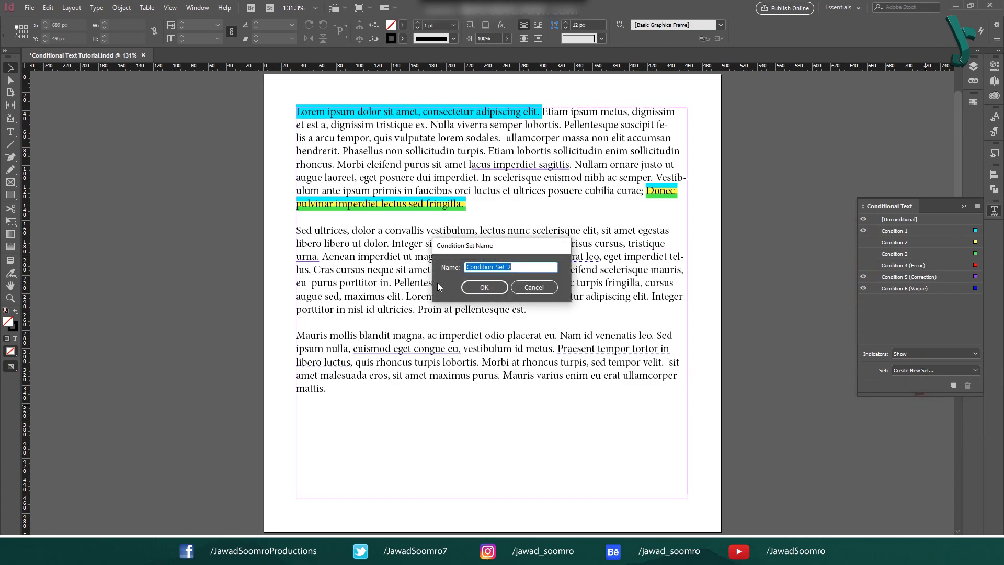
pyautogui.click(472, 289)
# Show the text of Condition 2, Condition 3 and Condition 4 (Error) again.
pyautogui.click(864, 265)
pyautogui.click(863, 254)
pyautogui.click(863, 243)
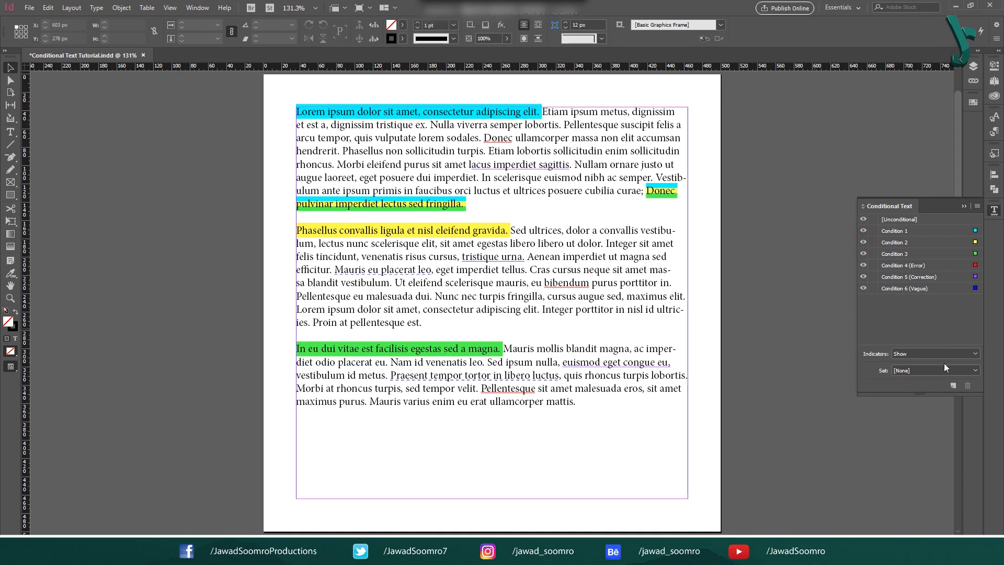
# Activate Condition Set 1 and then Condition Set 2 to compare the text each one displays.
pyautogui.click(941, 368)
pyautogui.click(936, 398)
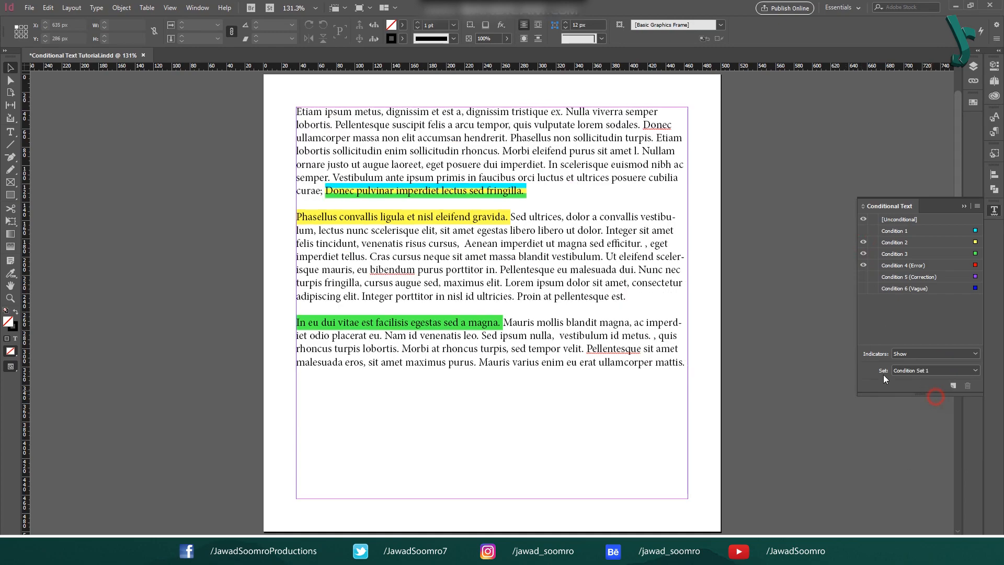
pyautogui.click(949, 368)
pyautogui.click(931, 408)
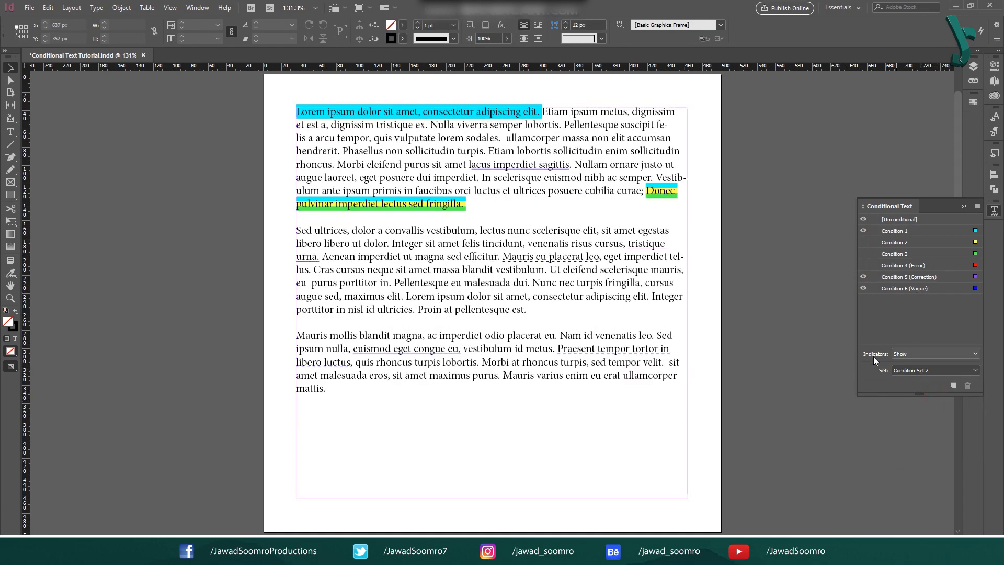
# Change the active set to [None] and show the text of Condition 2, Condition 3 and Condition 4 (Error).
pyautogui.click(936, 371)
pyautogui.click(907, 379)
pyautogui.click(864, 265)
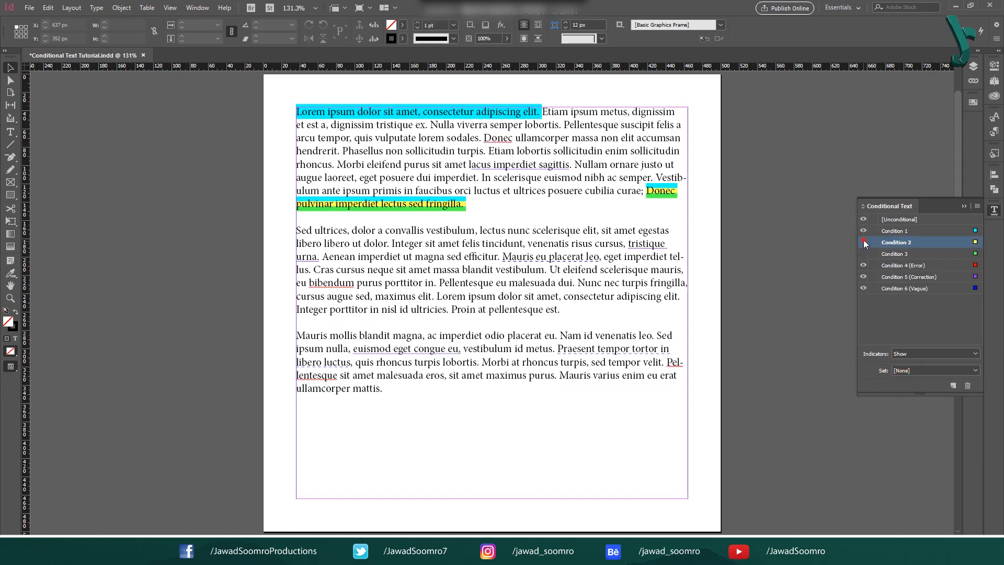
pyautogui.click(864, 242)
pyautogui.click(863, 253)
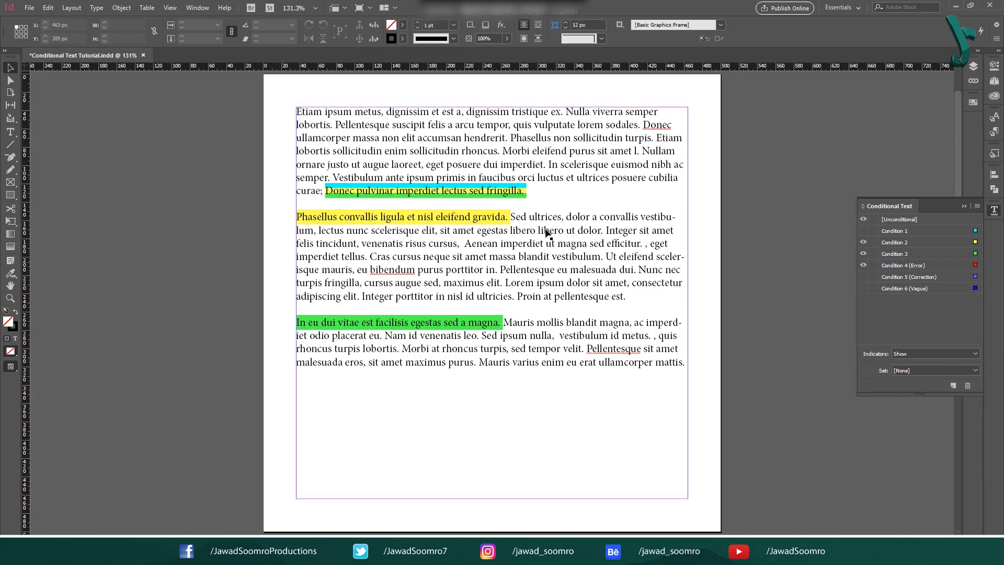
# Alternate the active set between Condition Set 1 and Condition Set 2, ending on Condition Set 2.
pyautogui.click(943, 371)
pyautogui.click(944, 393)
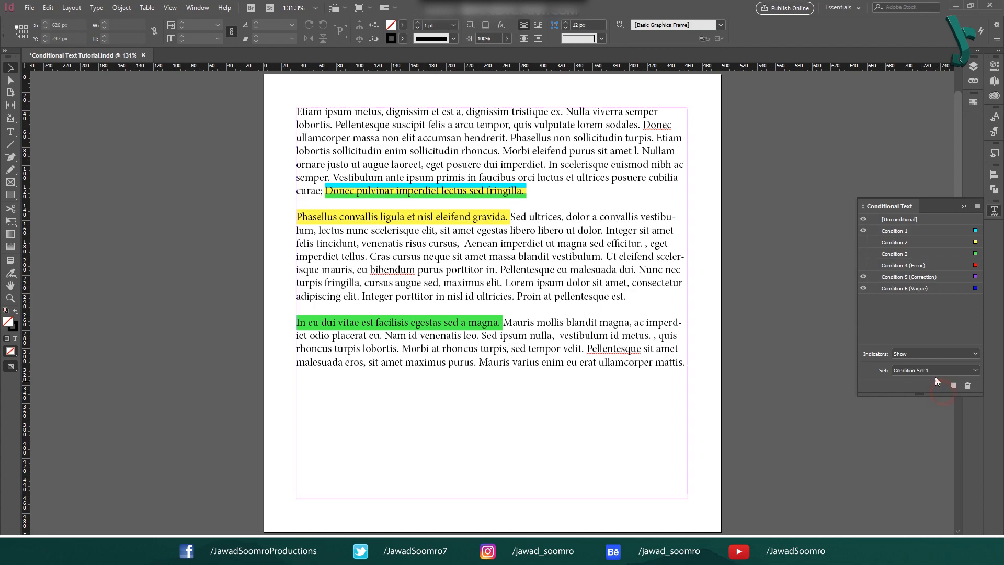
pyautogui.click(934, 372)
pyautogui.click(927, 403)
pyautogui.click(915, 372)
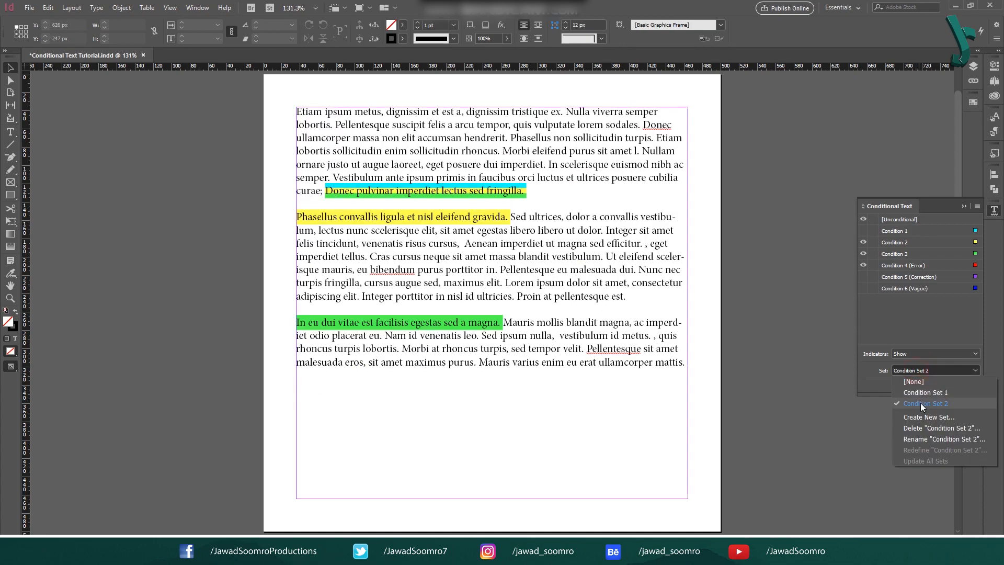
pyautogui.click(925, 392)
pyautogui.click(926, 370)
pyautogui.click(928, 401)
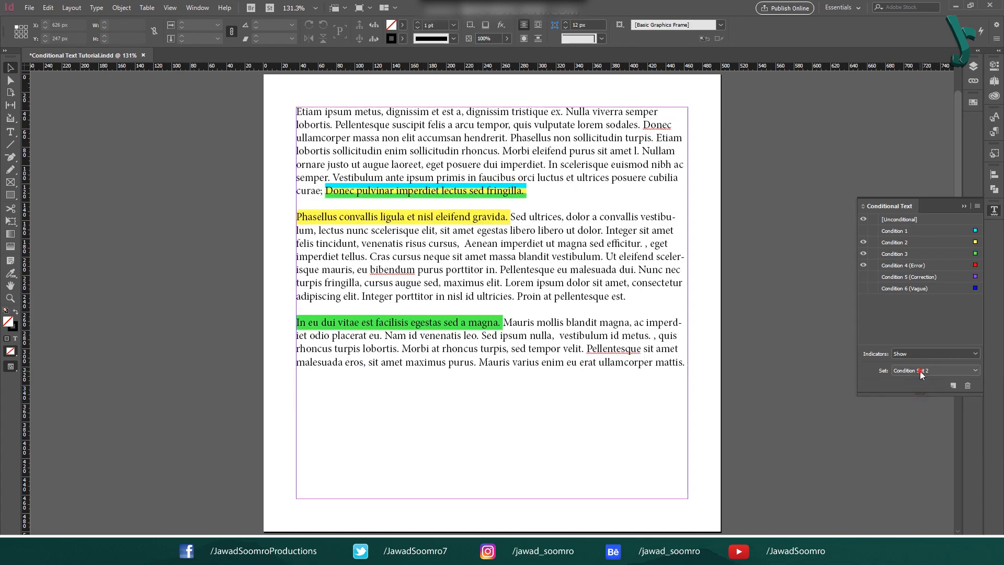
# Change the active set to [None], save the current visibility as Condition Set 3, and delete that set again.
pyautogui.click(934, 371)
pyautogui.click(914, 381)
pyautogui.click(908, 371)
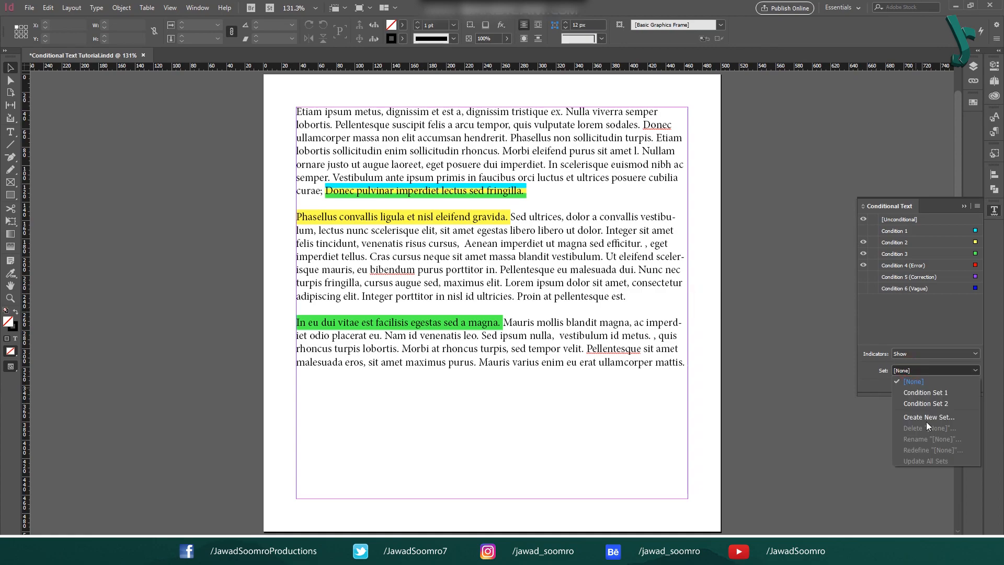
pyautogui.click(929, 417)
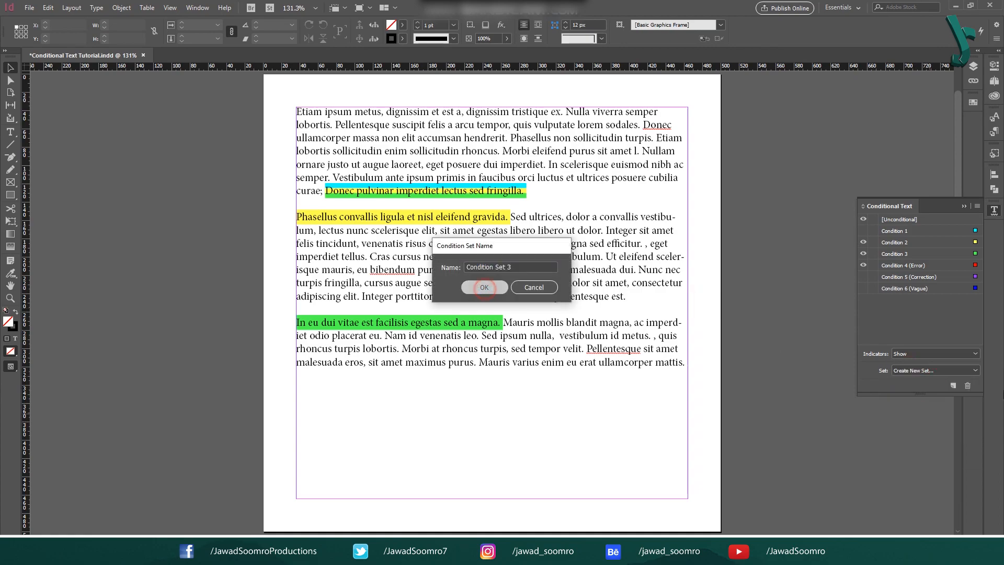
pyautogui.click(484, 288)
pyautogui.click(935, 371)
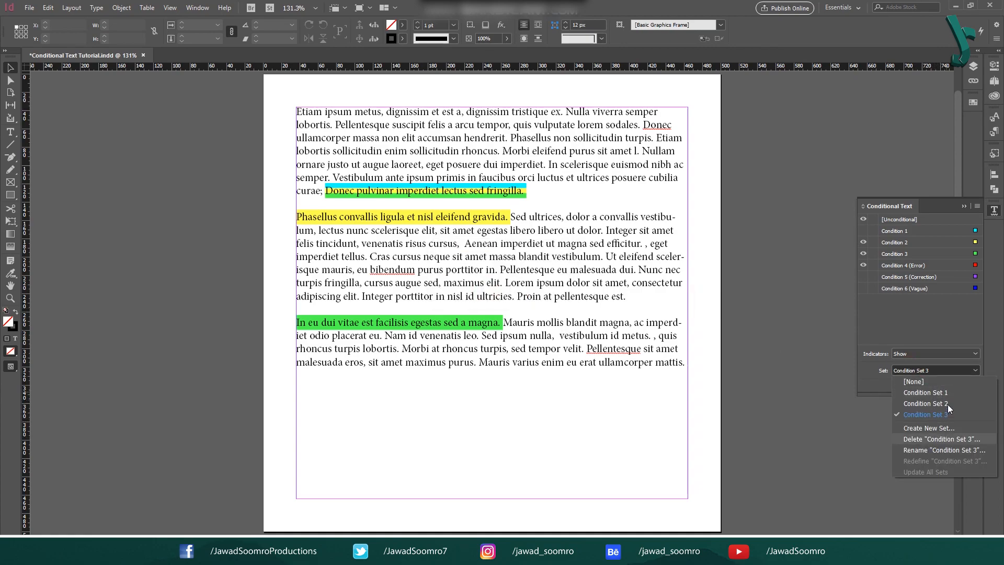
pyautogui.click(962, 439)
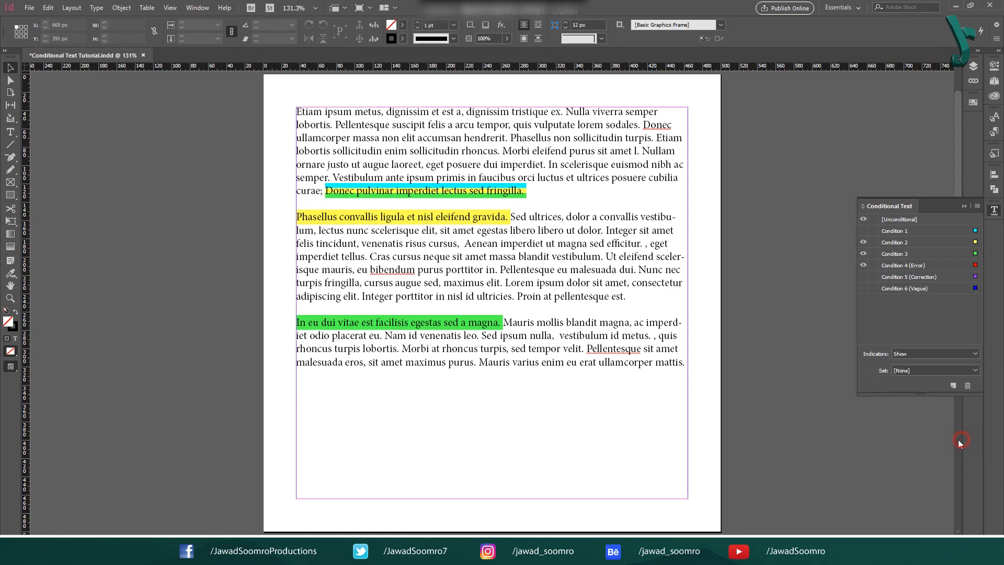
# Activate Condition Set 1, open its name for editing and cancel the rename.
pyautogui.click(936, 370)
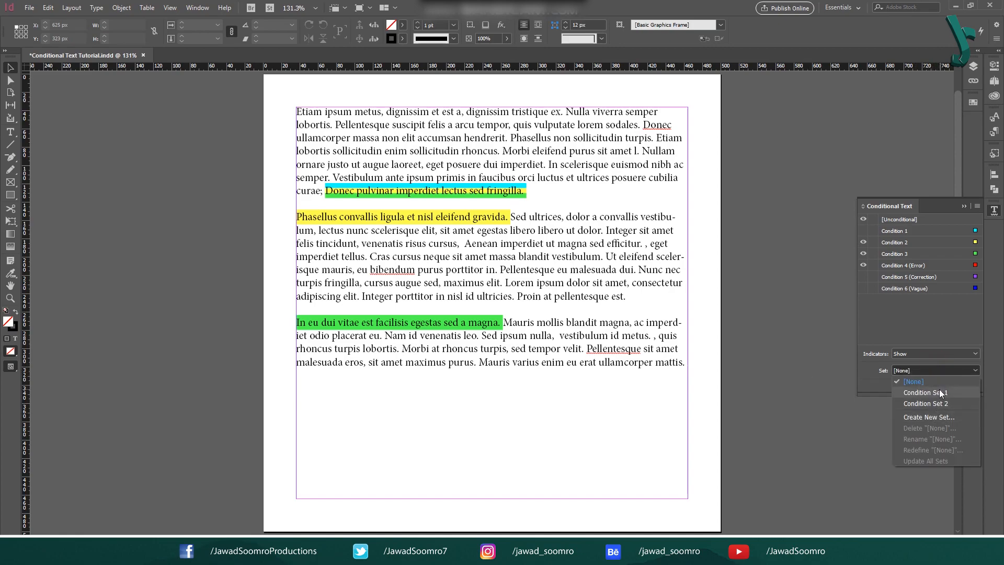
pyautogui.click(936, 391)
pyautogui.click(941, 369)
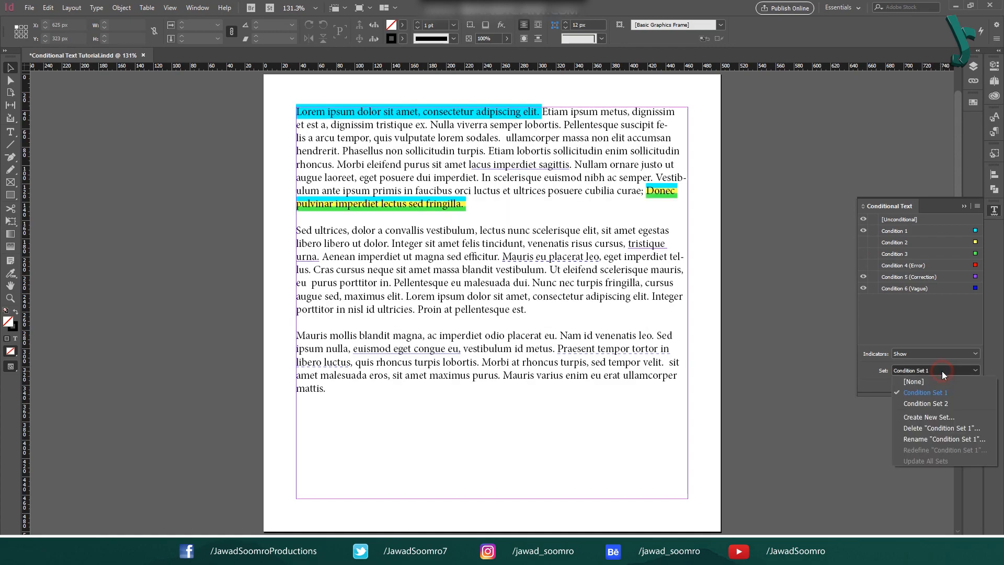
pyautogui.click(937, 440)
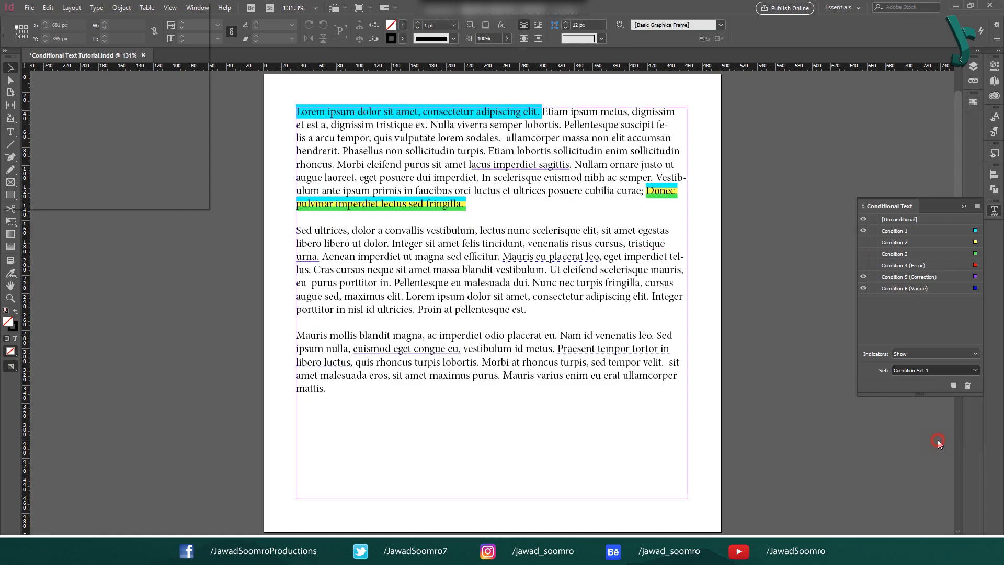
pyautogui.moveTo(511, 263); pyautogui.dragTo(478, 268)
pyautogui.click(534, 288)
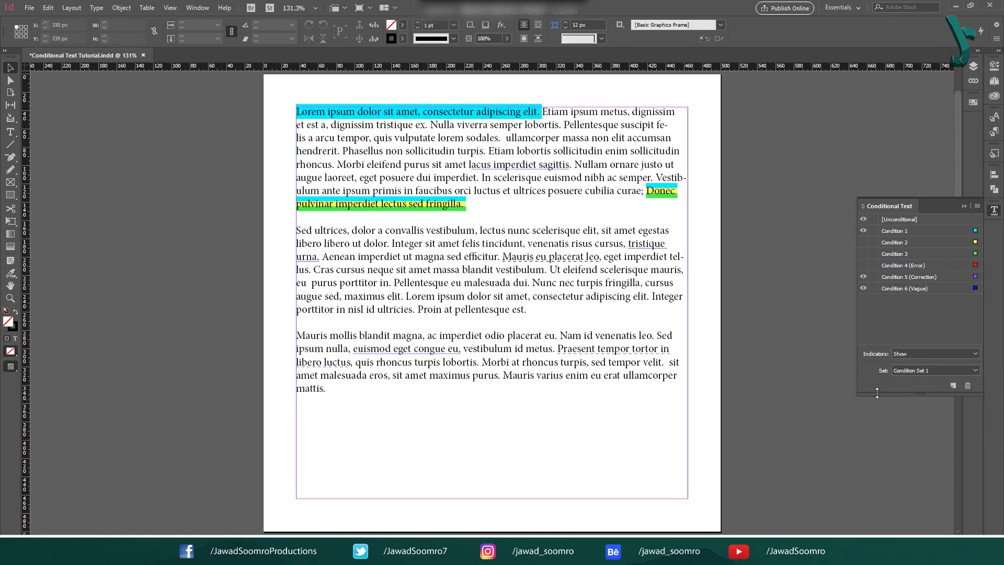
pyautogui.click(931, 371)
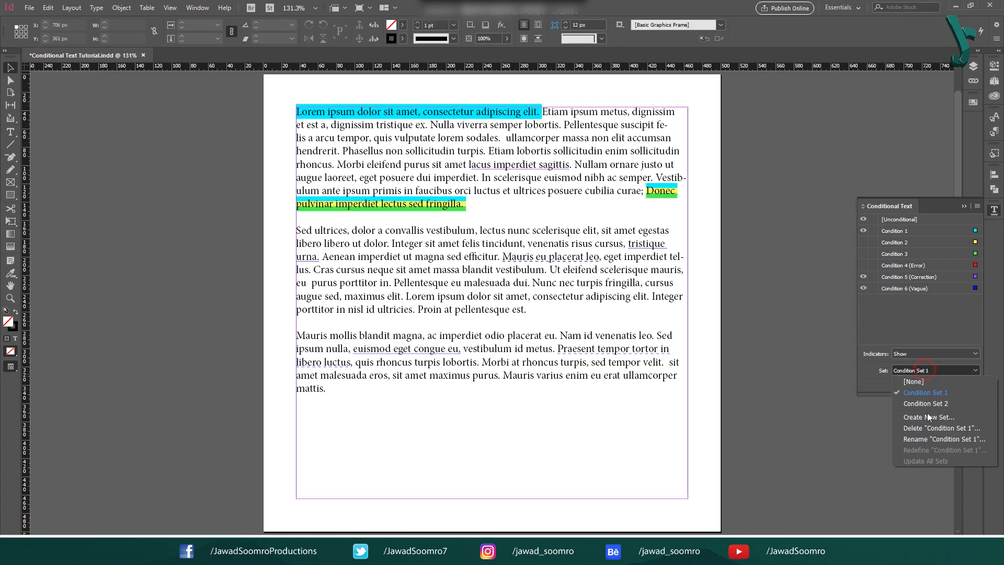
pyautogui.click(730, 366)
pyautogui.click(921, 366)
pyautogui.click(910, 388)
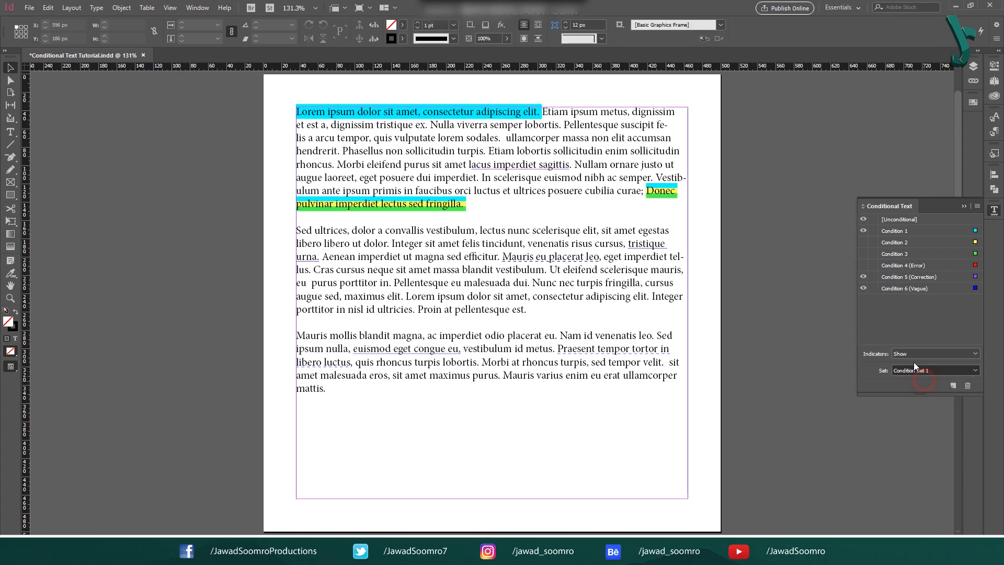
# Show the text of Condition 4 (Error), Condition 3 and Condition 2 alongside the conditions already visible.
pyautogui.click(864, 266)
pyautogui.click(863, 254)
pyautogui.click(864, 242)
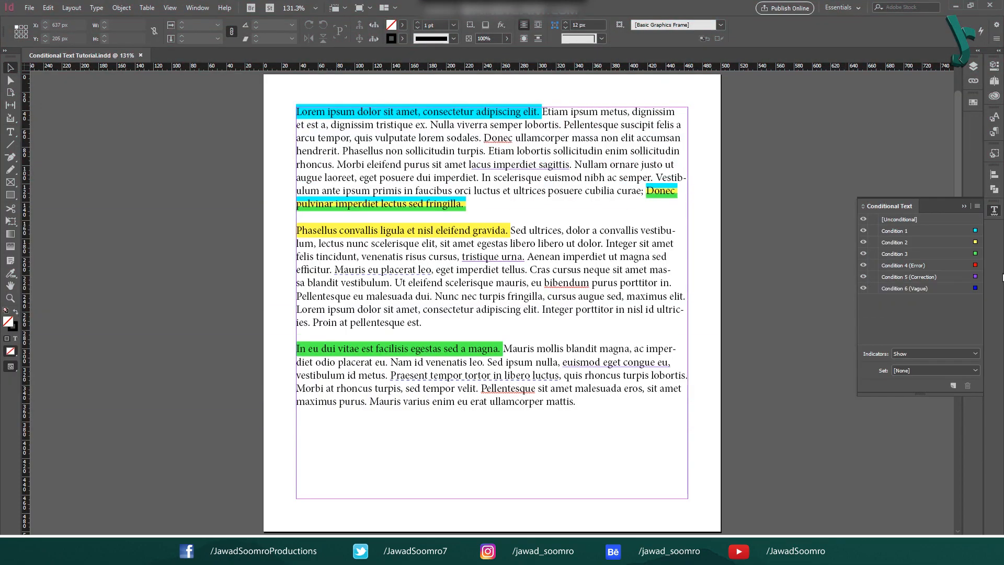
# Hide the condition set options of the Conditional Text panel and show them again.
pyautogui.click(977, 207)
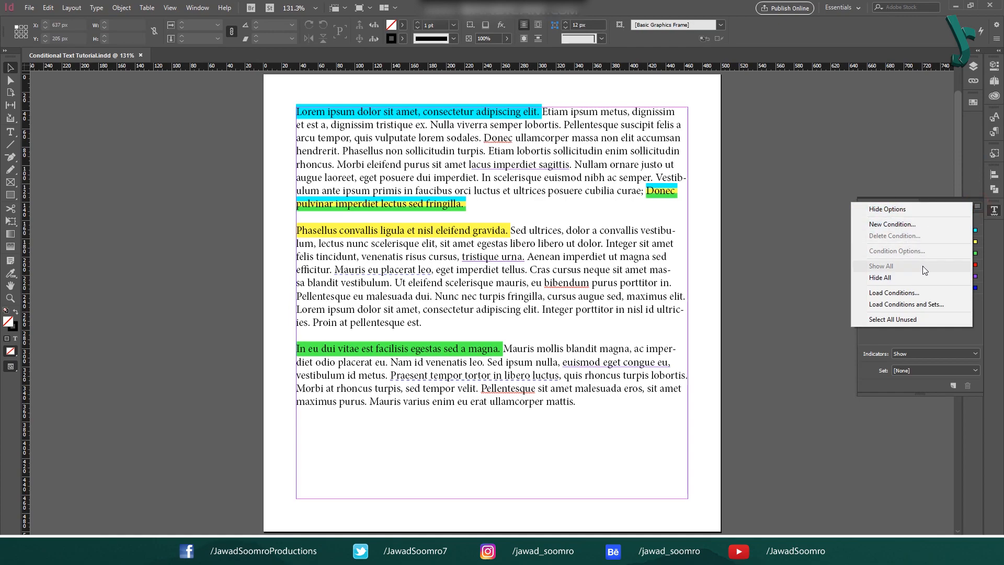
pyautogui.click(903, 209)
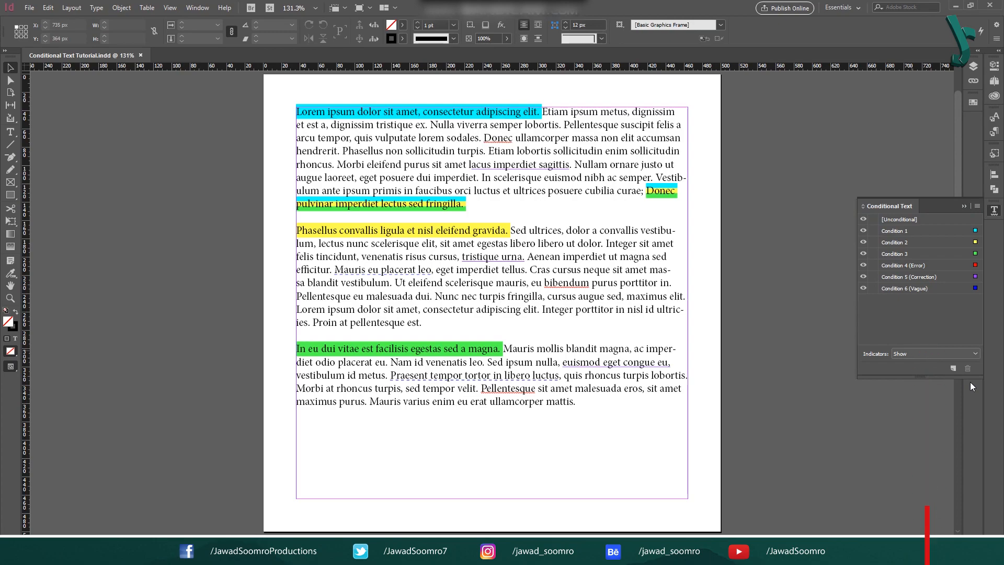
pyautogui.click(977, 207)
pyautogui.click(912, 208)
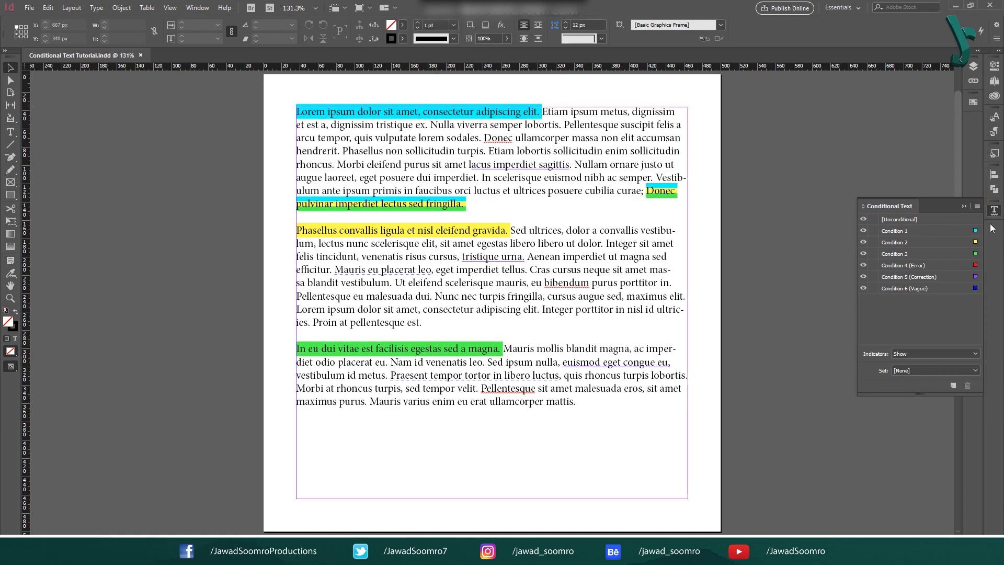
# Create Condition 7 with a wavy teal underline and Condition 8 with a wavy orange underline.
pyautogui.click(977, 207)
pyautogui.click(896, 224)
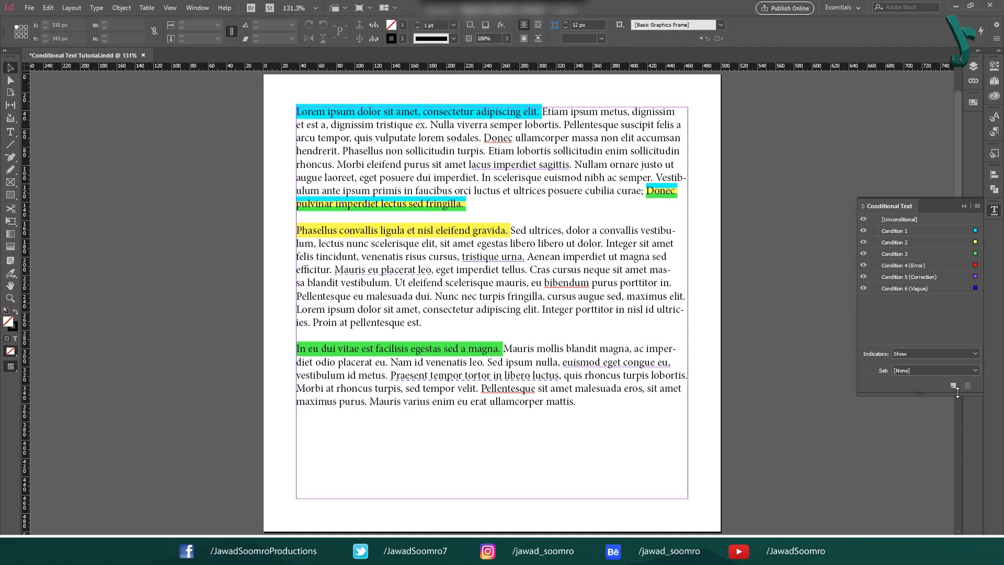
pyautogui.click(977, 207)
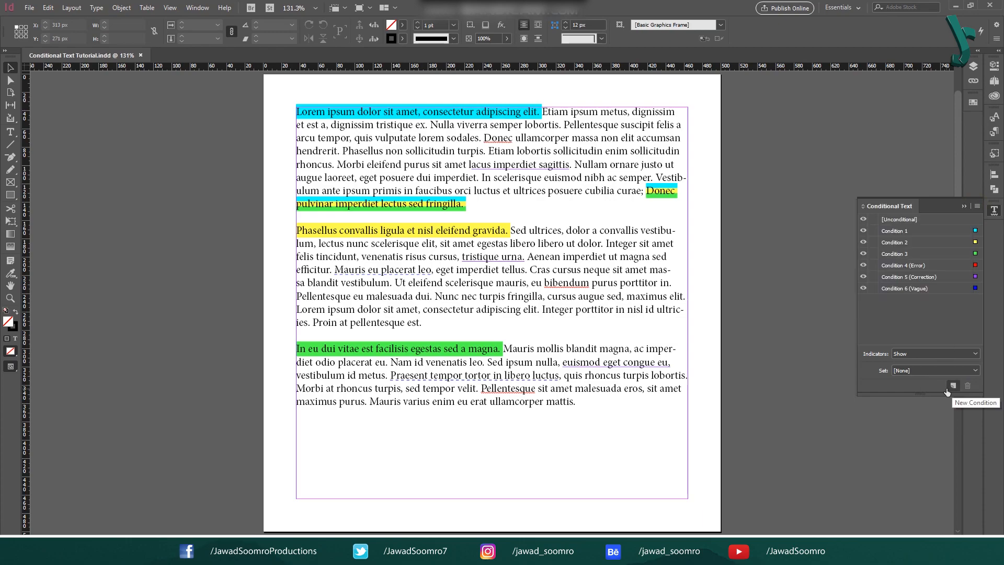
pyautogui.click(947, 388)
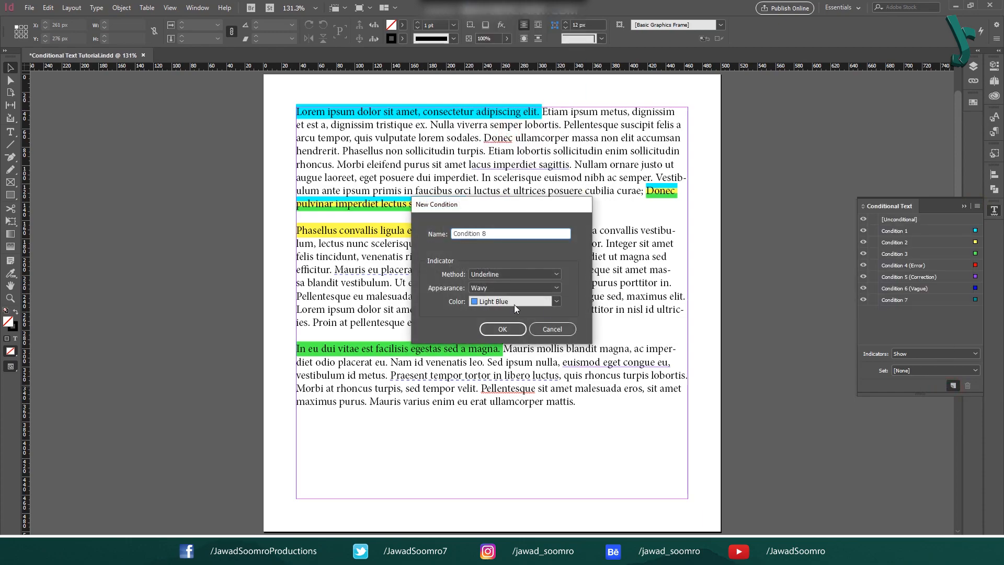
pyautogui.click(513, 305)
pyautogui.click(511, 168)
pyautogui.click(499, 328)
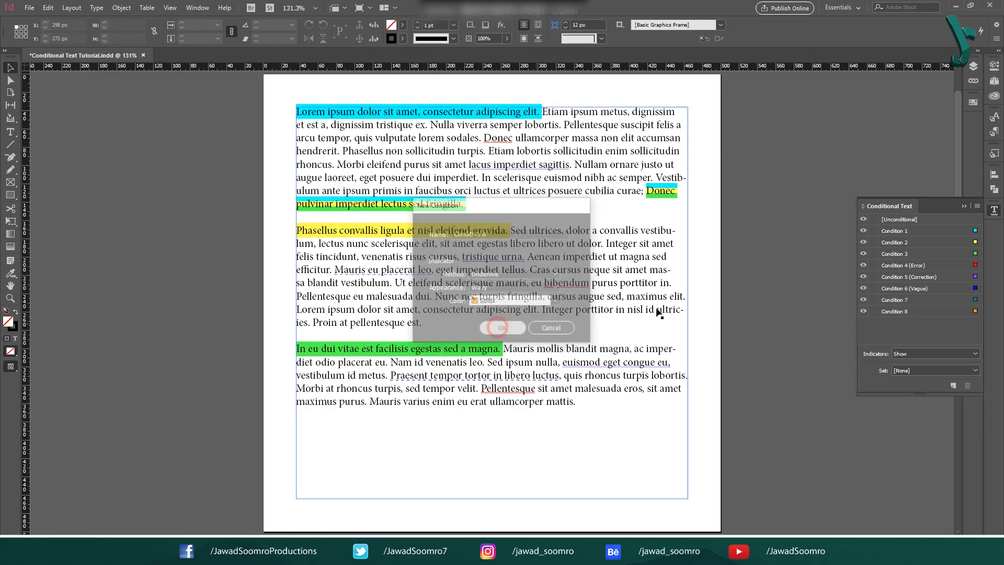
# Delete Condition 8 from the list of conditions.
pyautogui.click(935, 312)
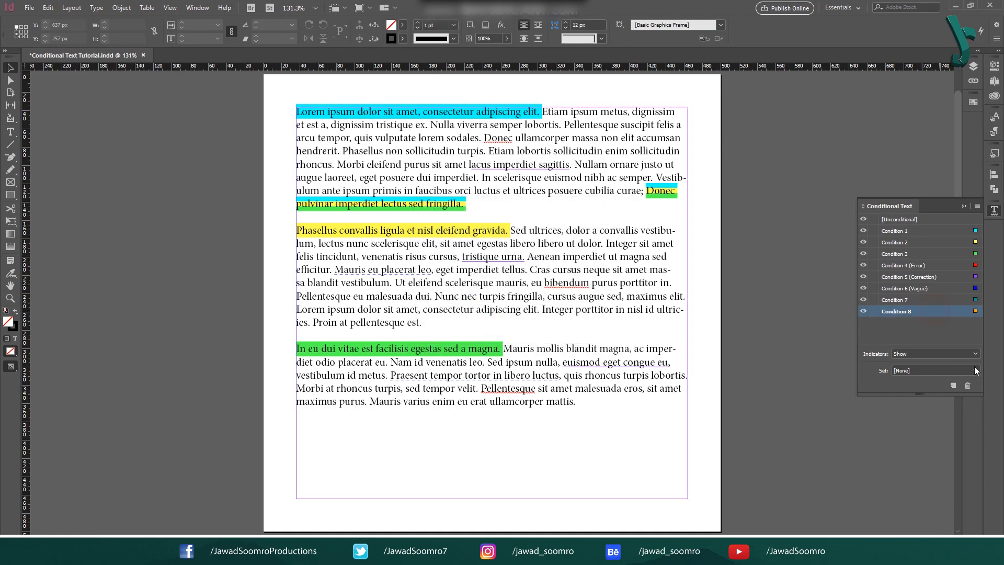
pyautogui.click(976, 206)
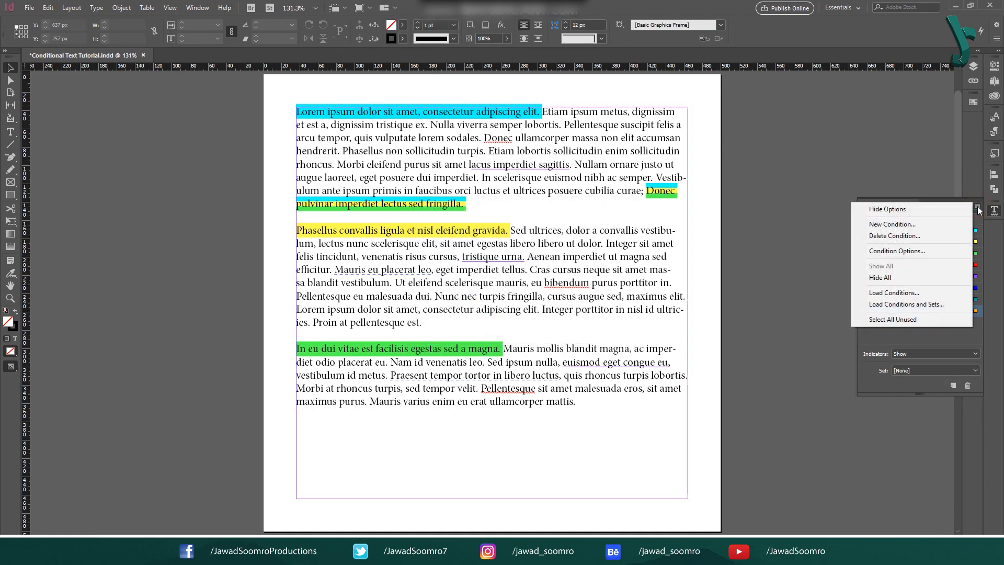
pyautogui.click(916, 237)
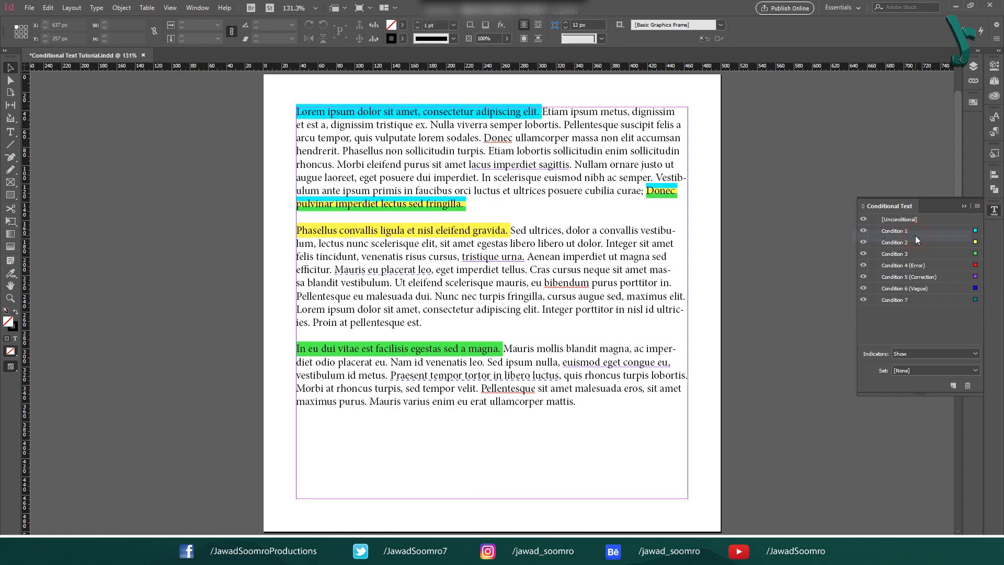
# Open the options of Condition 7 to review its name, indicator method, appearance and color, and close them.
pyautogui.click(978, 206)
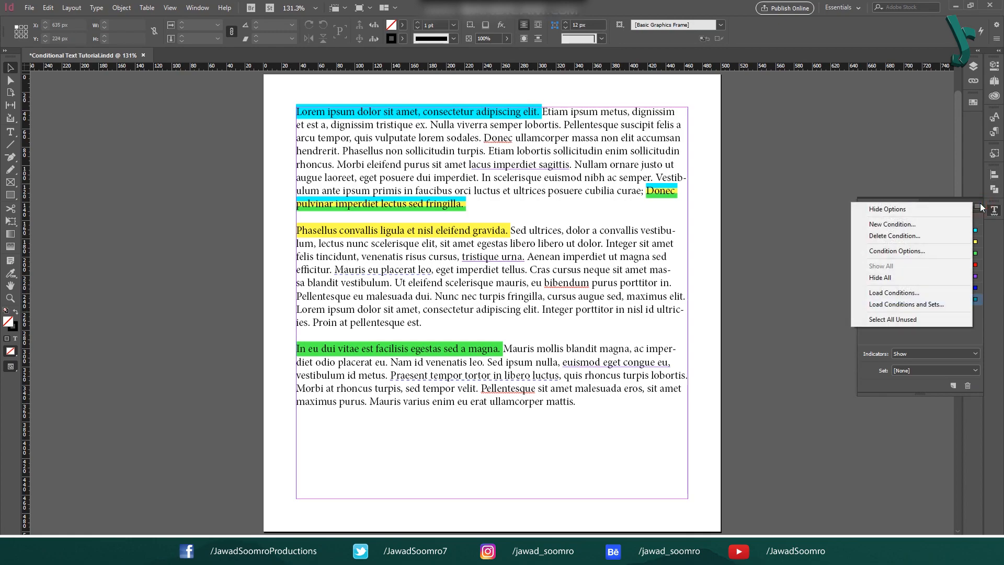
pyautogui.click(921, 252)
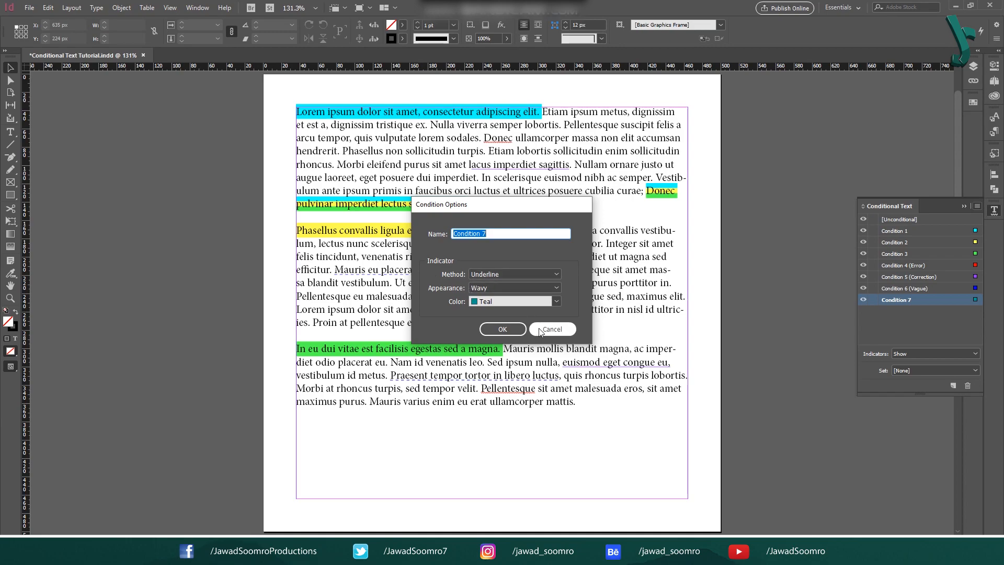
pyautogui.click(502, 329)
# Hide all the conditions and show them again, and remove the unused Condition 7.
pyautogui.click(978, 206)
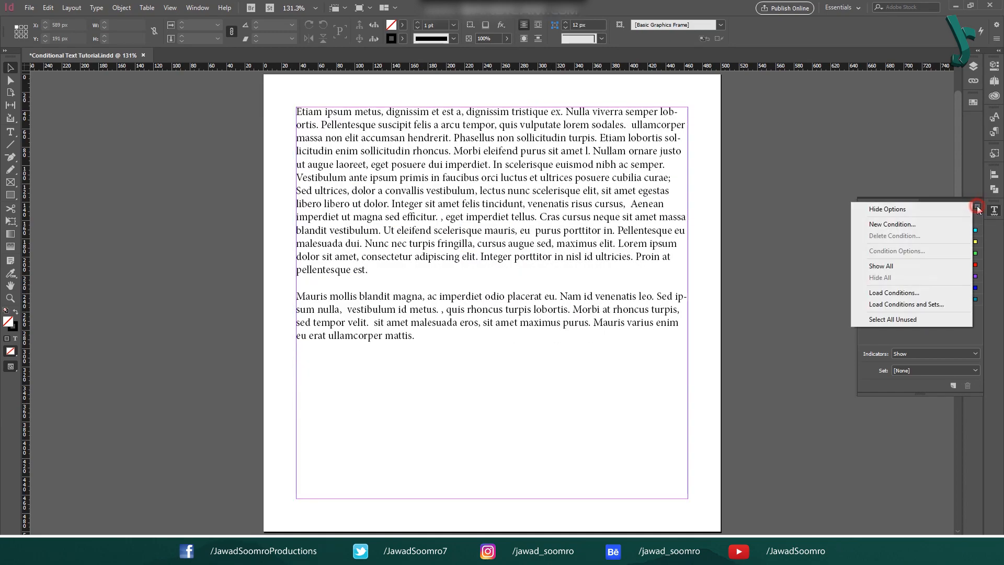
pyautogui.click(907, 266)
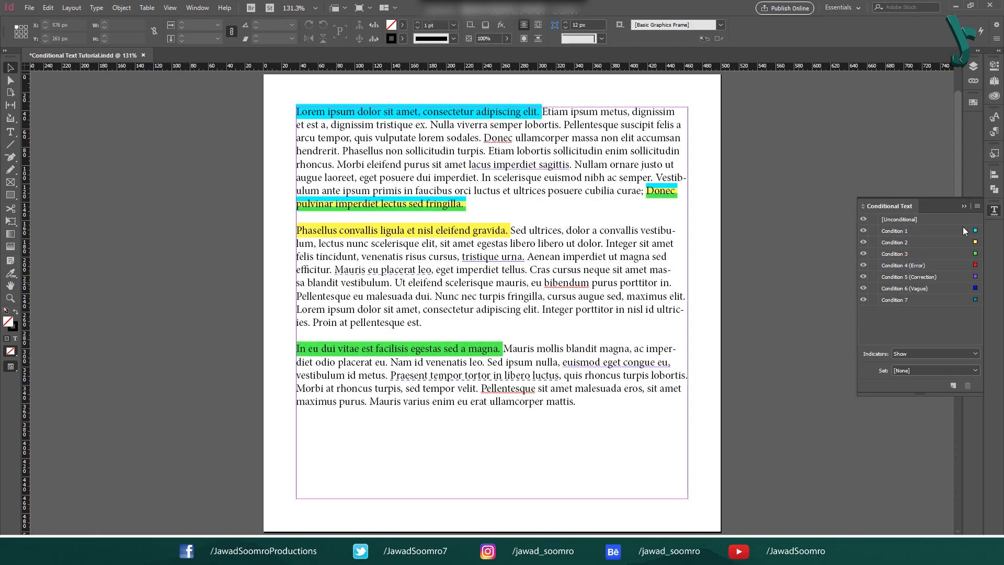
pyautogui.click(978, 207)
pyautogui.click(887, 278)
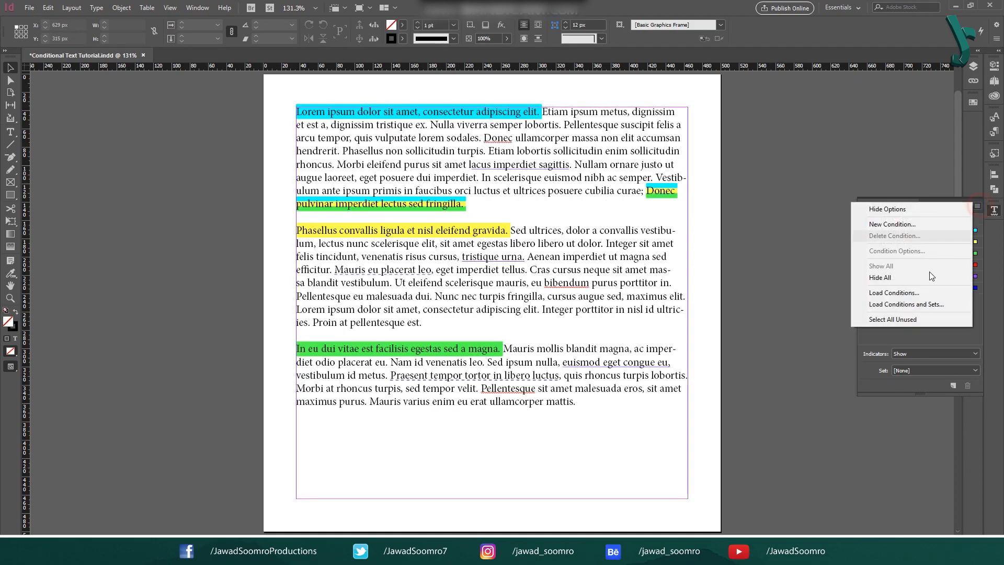
# Load only the conditions from the Conditions InDesign file in the Documents folder.
pyautogui.click(917, 293)
pyautogui.click(626, 214)
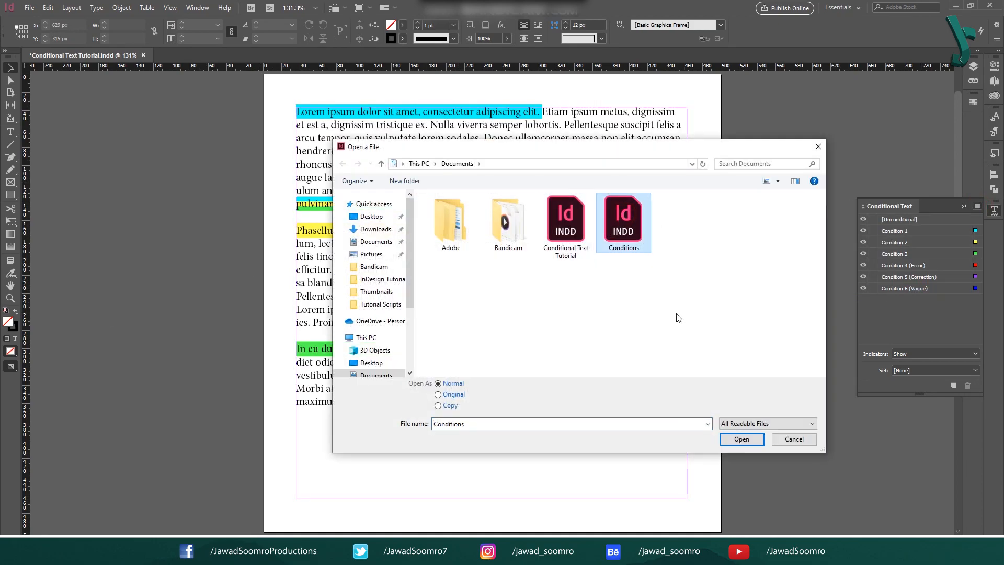
pyautogui.click(742, 439)
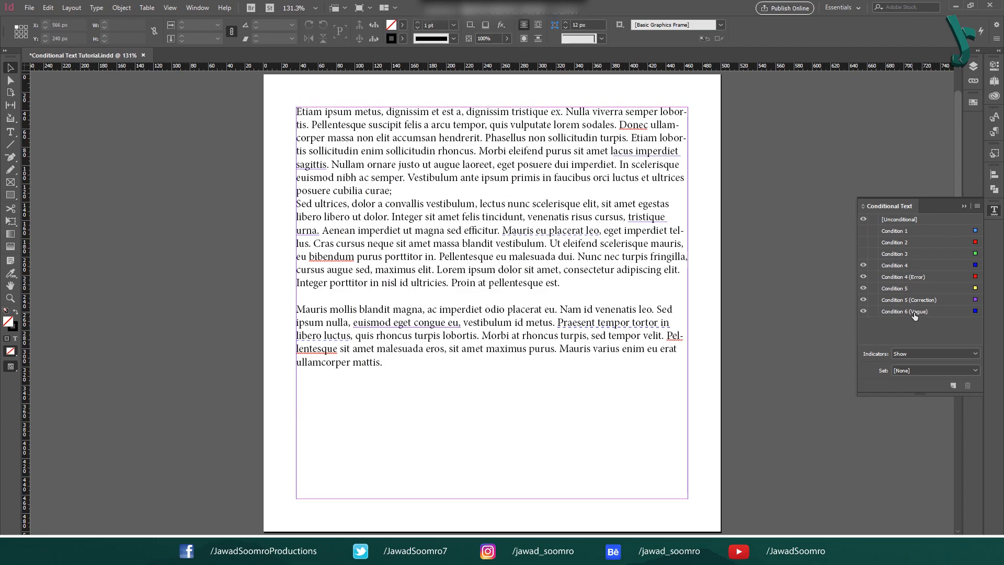
pyautogui.click(923, 354)
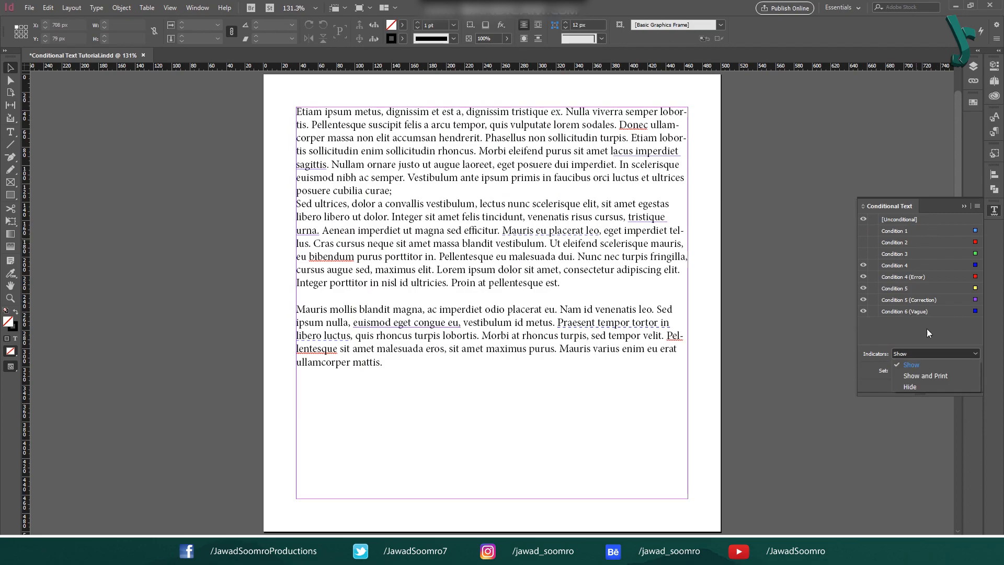
pyautogui.click(979, 212)
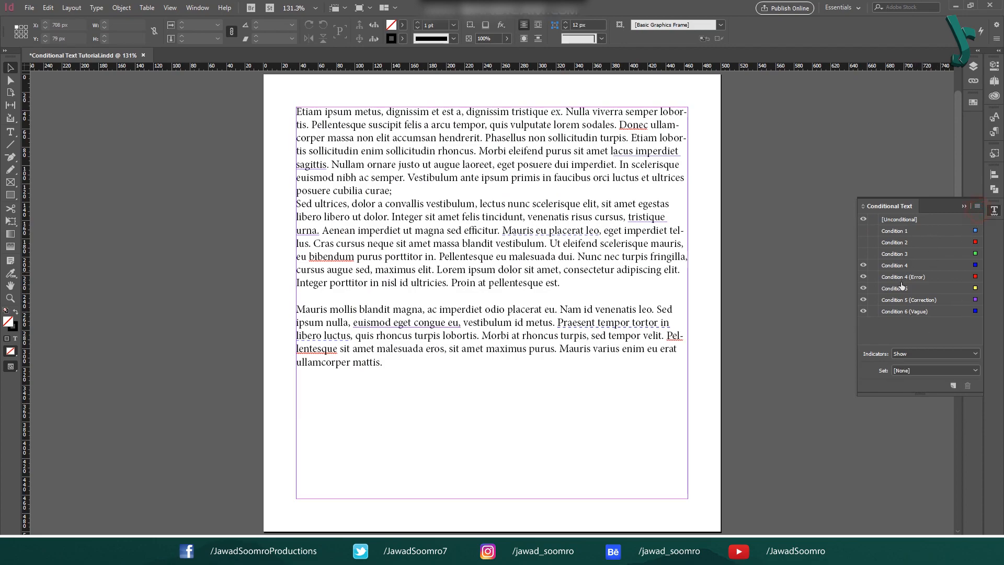
# Load both conditions and sets from the Conditions InDesign file in Documents and check the list of available sets.
pyautogui.click(976, 205)
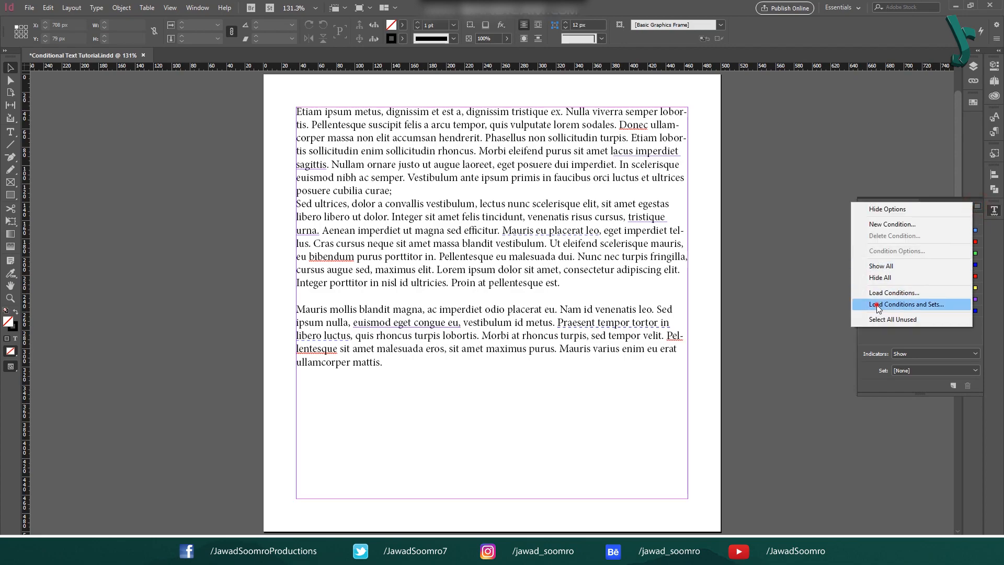
pyautogui.click(884, 304)
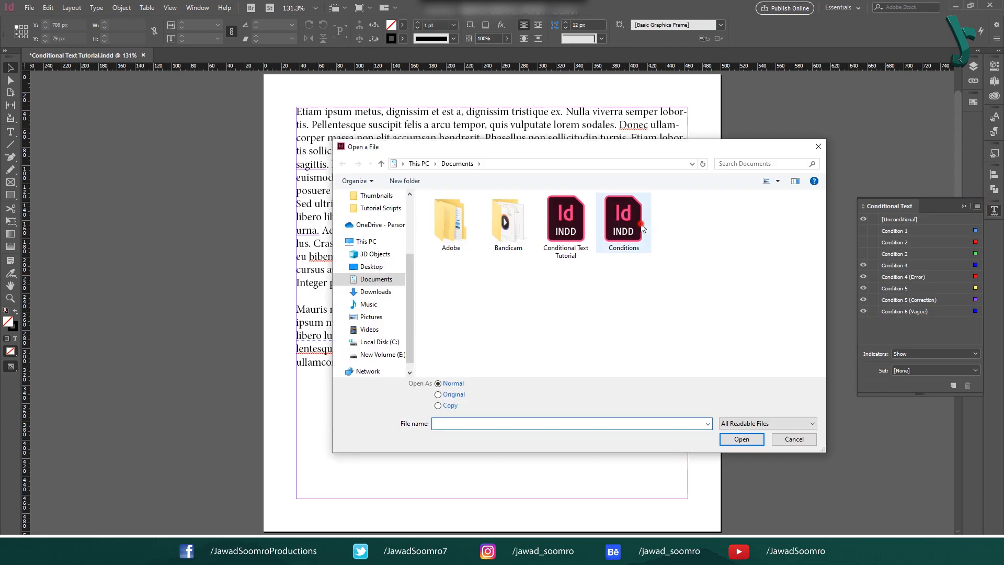
pyautogui.doubleClick(624, 222)
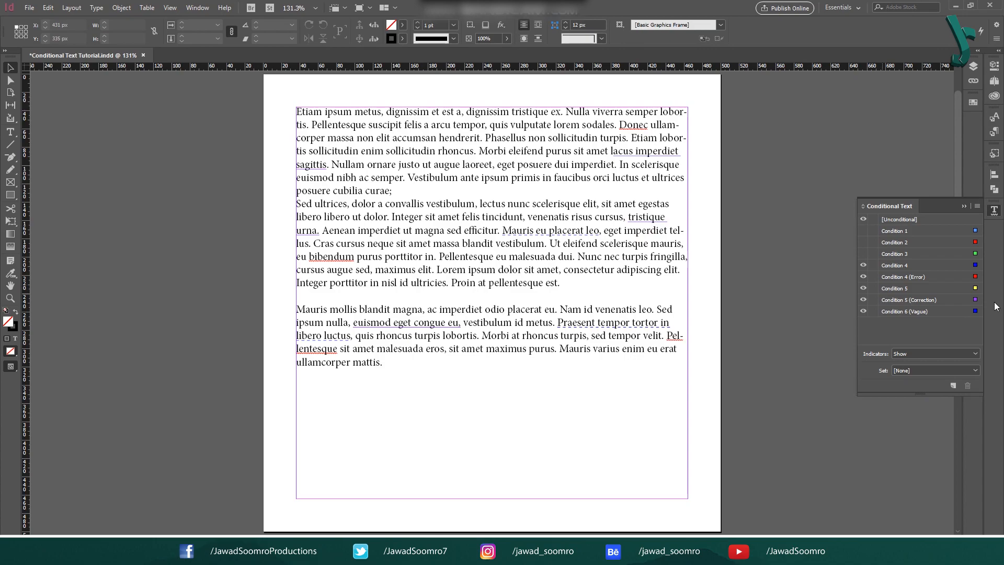
pyautogui.click(931, 371)
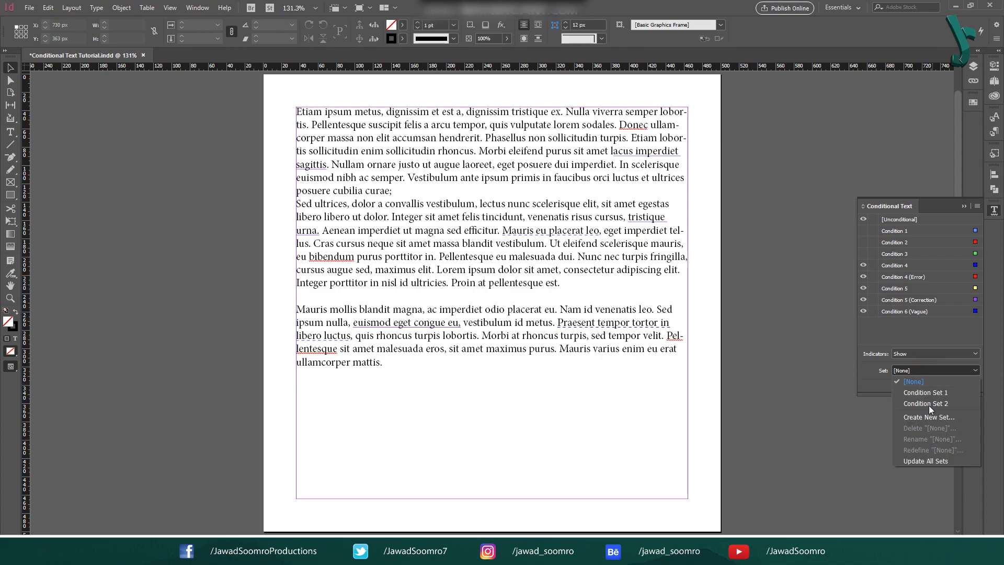
pyautogui.click(928, 328)
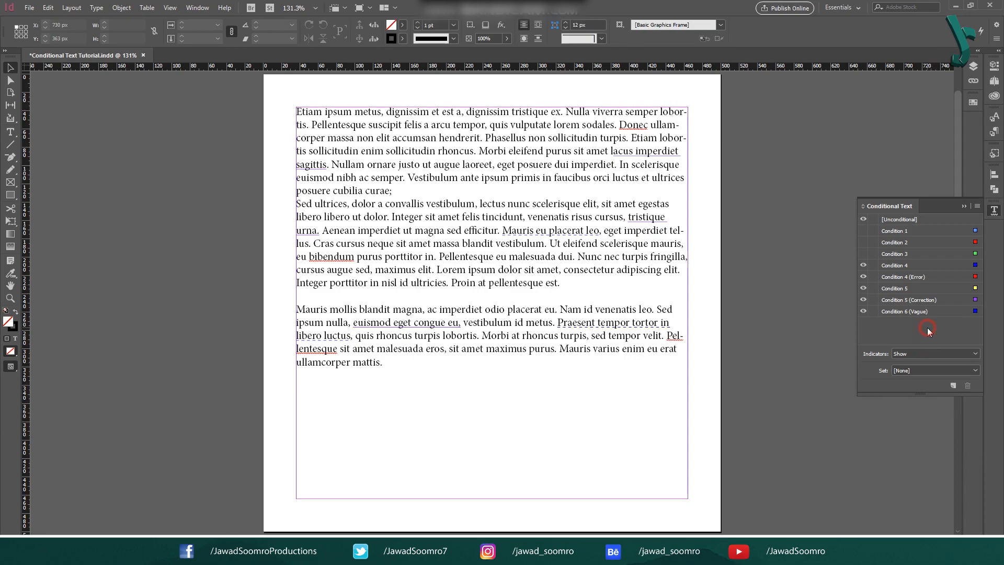
# Make the text of Condition 1, Condition 2 and Condition 3 visible in the document.
pyautogui.click(864, 242)
pyautogui.click(863, 231)
pyautogui.click(863, 254)
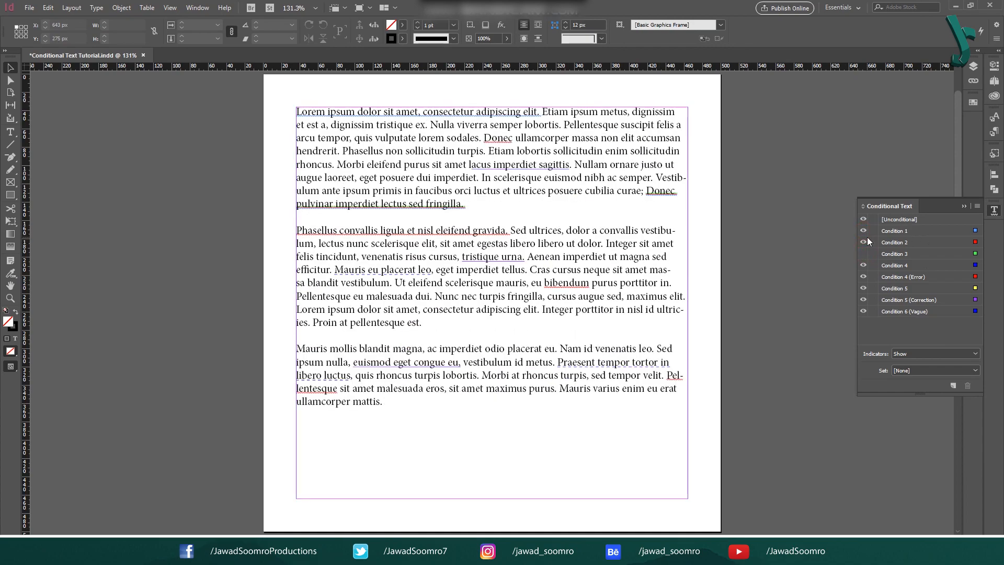
pyautogui.click(863, 253)
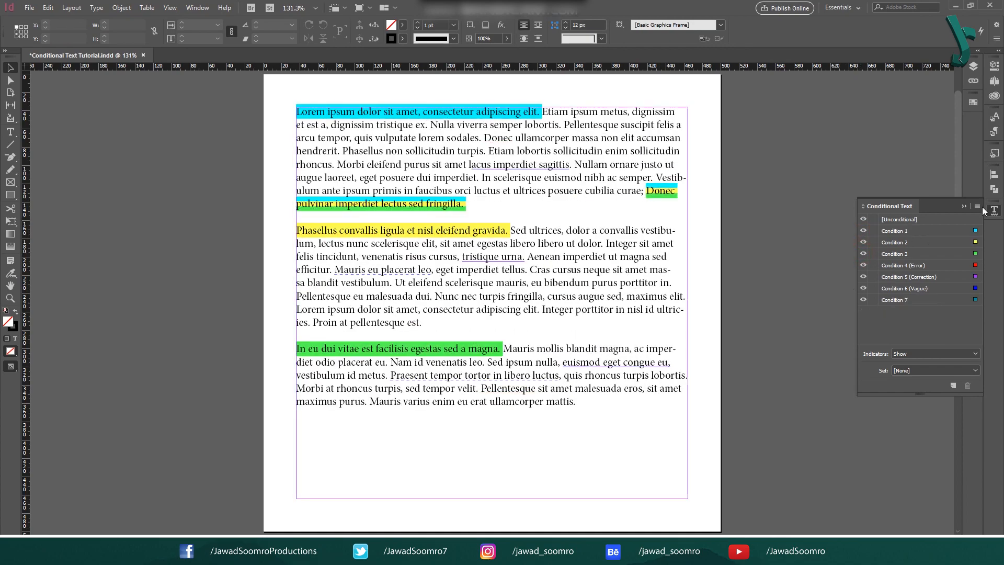
# Select all unused conditions and delete them, undo the deletion, and collapse the Conditional Text panel.
pyautogui.click(977, 206)
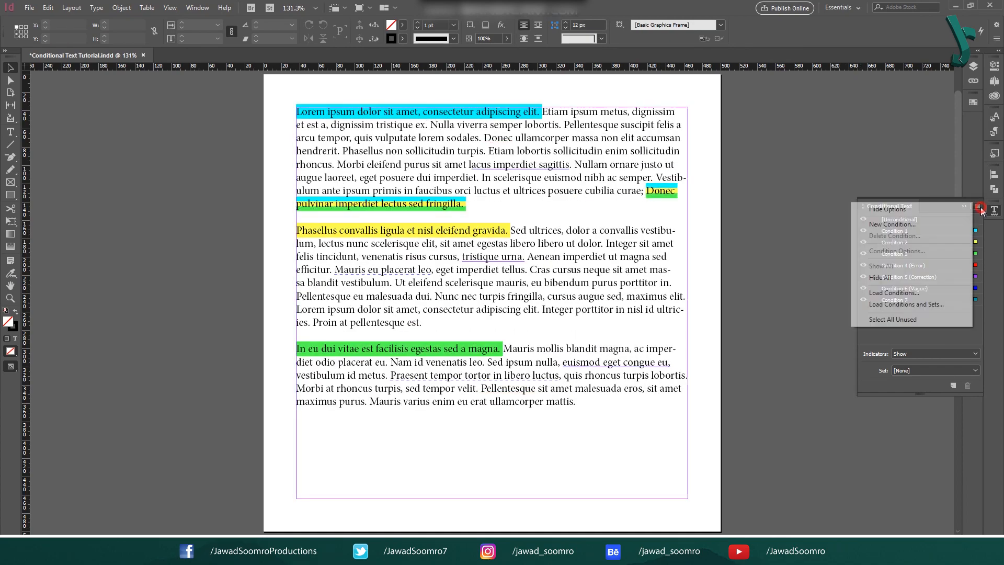
pyautogui.click(911, 319)
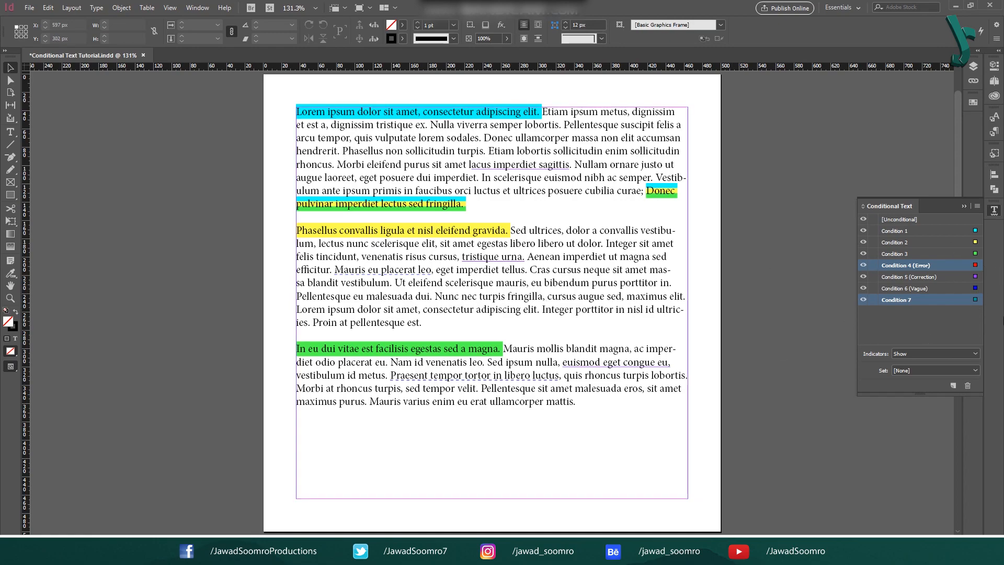
pyautogui.click(967, 385)
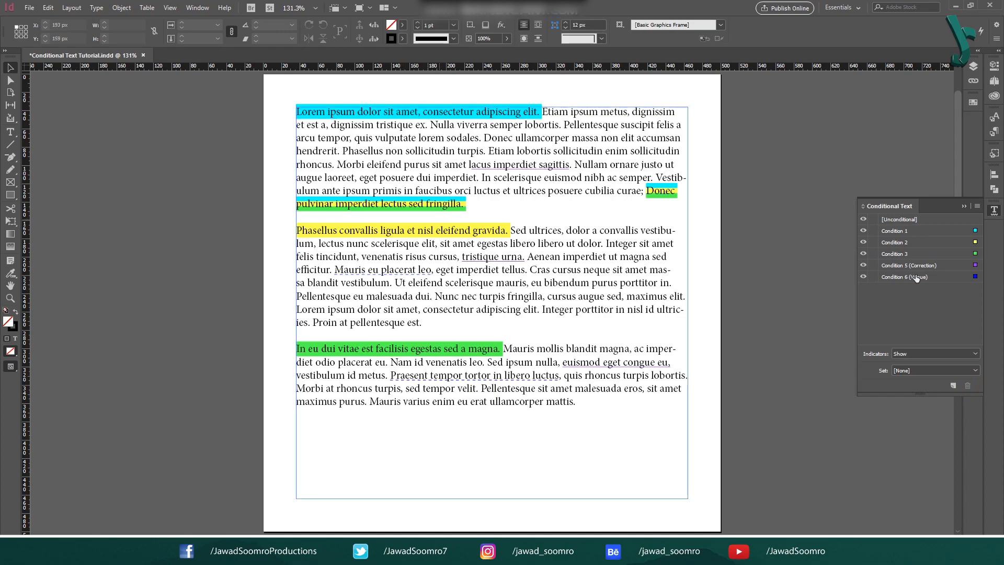
pyautogui.hotkey('ctrl', 'z')
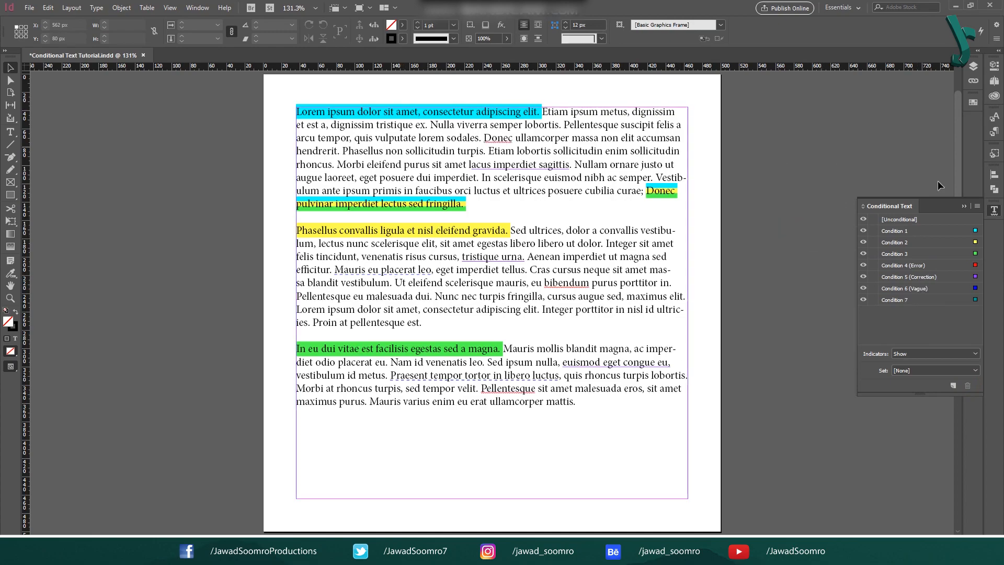
pyautogui.click(963, 206)
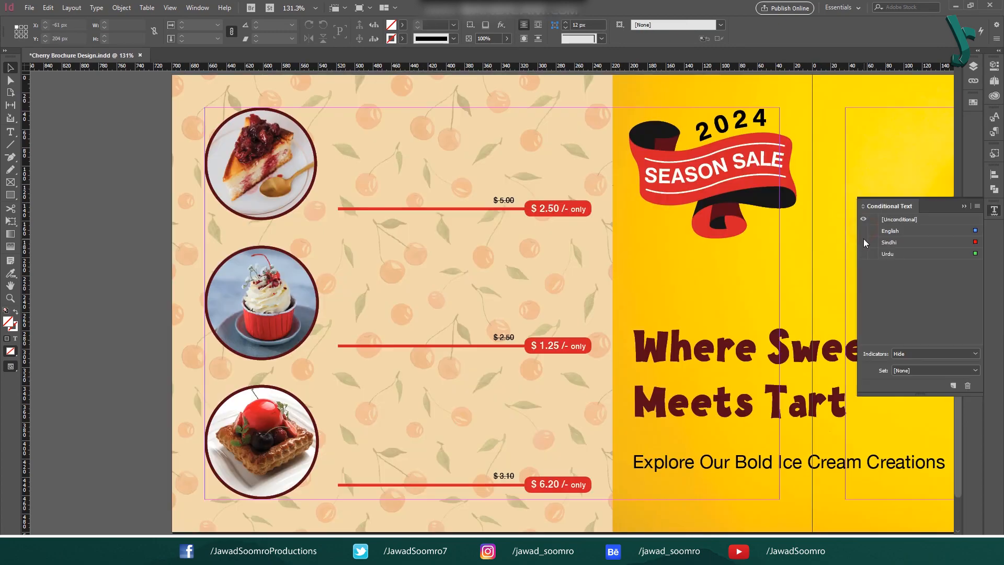
# Show and hide the English, Sindhi and Urdu conditions in turn in the Cherry Brochure Design document to preview each language version.
pyautogui.click(863, 242)
pyautogui.click(863, 242)
pyautogui.click(863, 254)
pyautogui.click(863, 254)
pyautogui.click(865, 242)
pyautogui.click(866, 243)
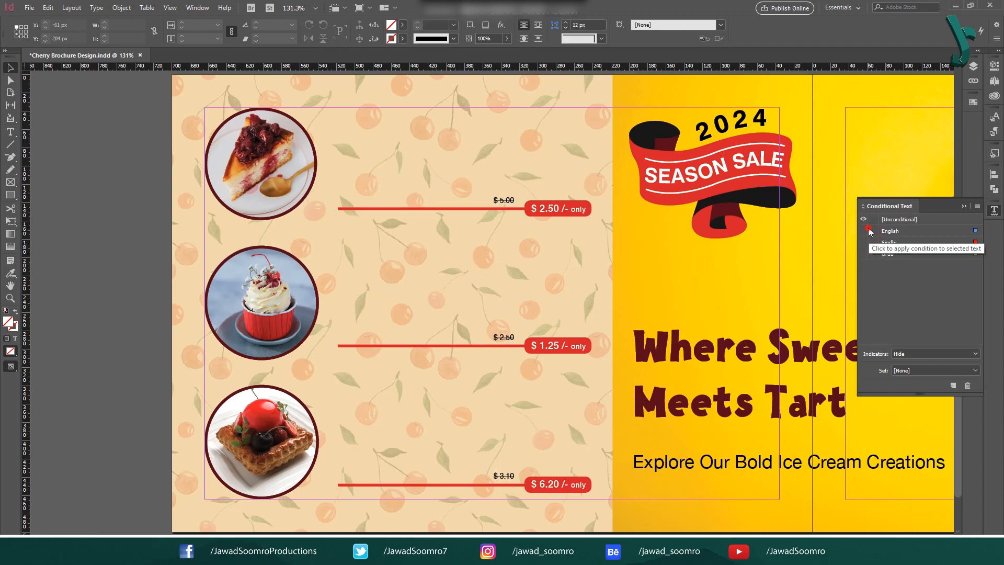
pyautogui.click(864, 231)
pyautogui.click(864, 231)
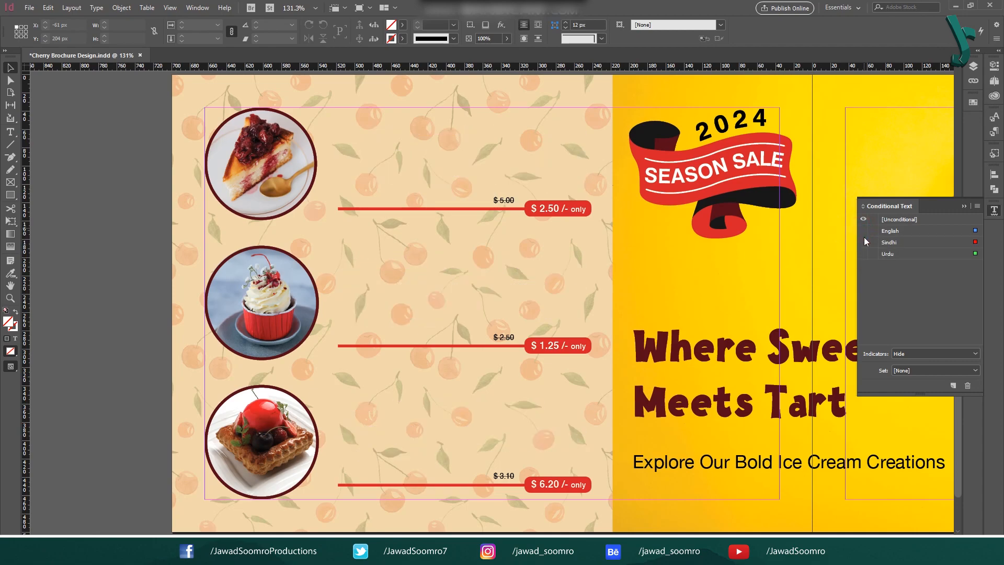
pyautogui.click(864, 239)
pyautogui.click(864, 240)
pyautogui.click(864, 253)
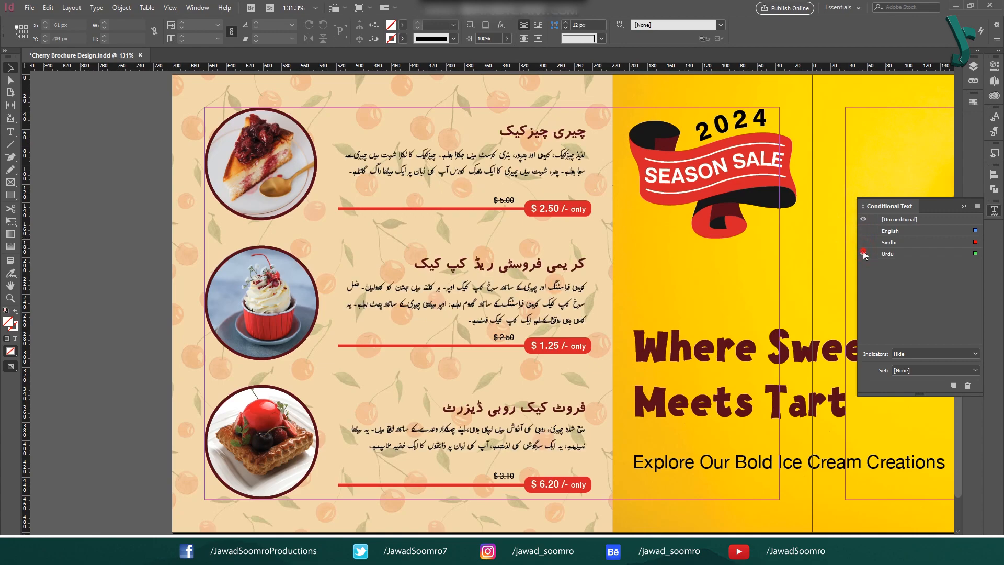
pyautogui.click(864, 253)
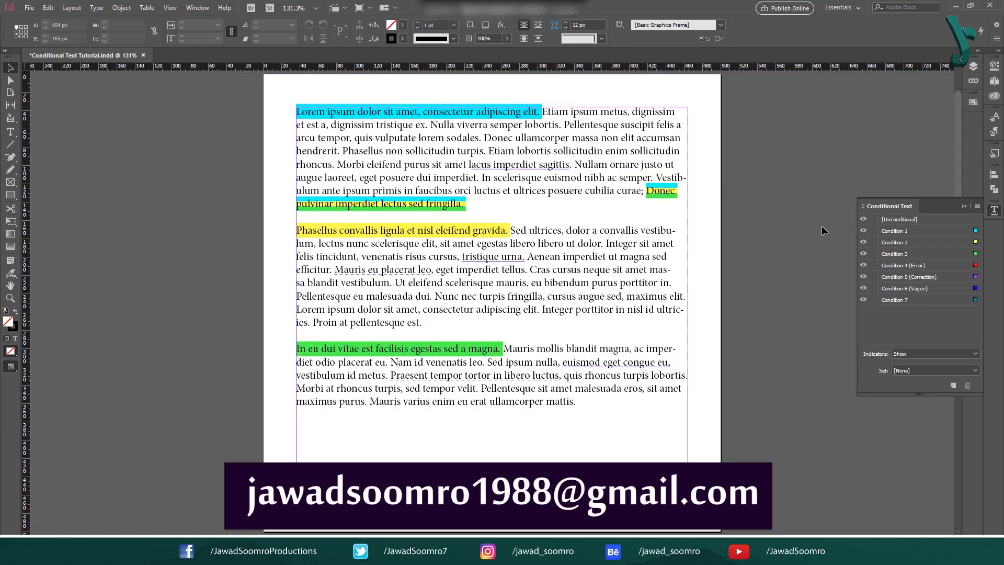
# Collapse the Conditional Text panel in the Conditional Text Tutorial document.
pyautogui.click(791, 232)
pyautogui.click(963, 206)
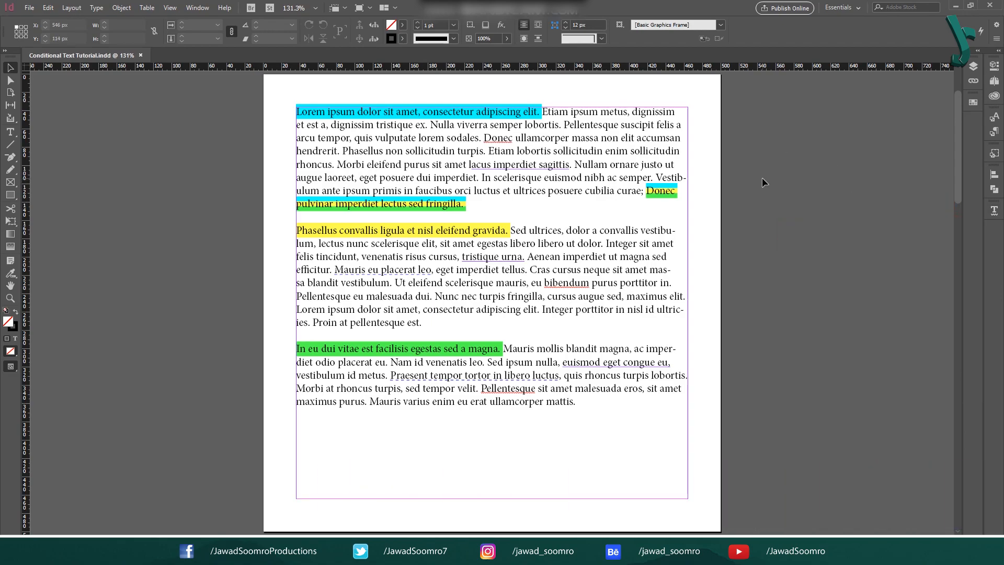